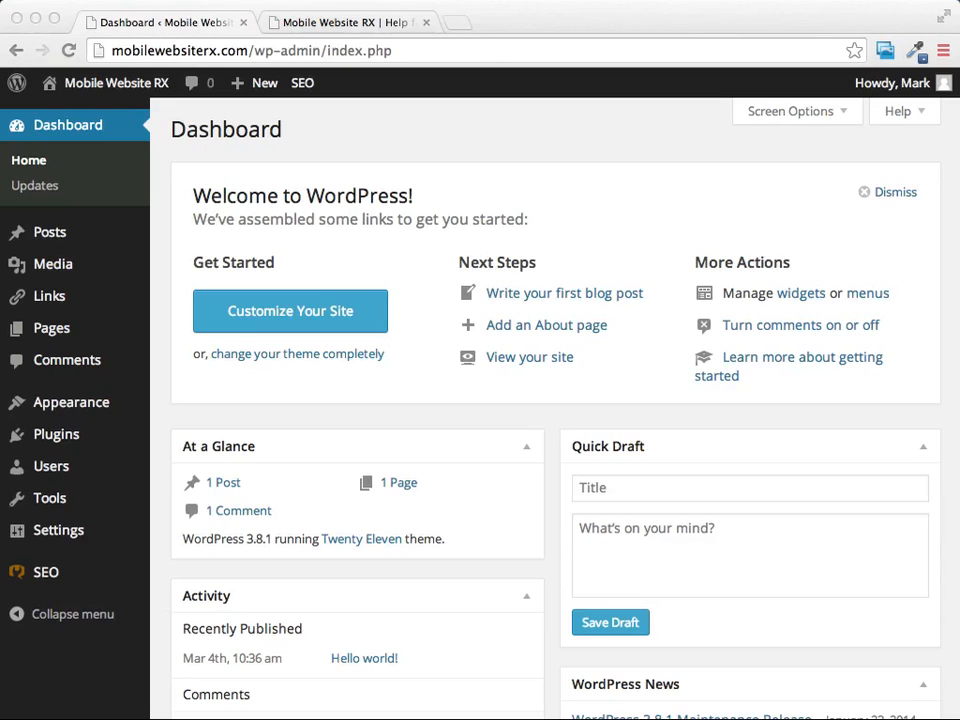
View the live site's home page and open its "Hello world!" post from the recent posts
left_click(356, 23)
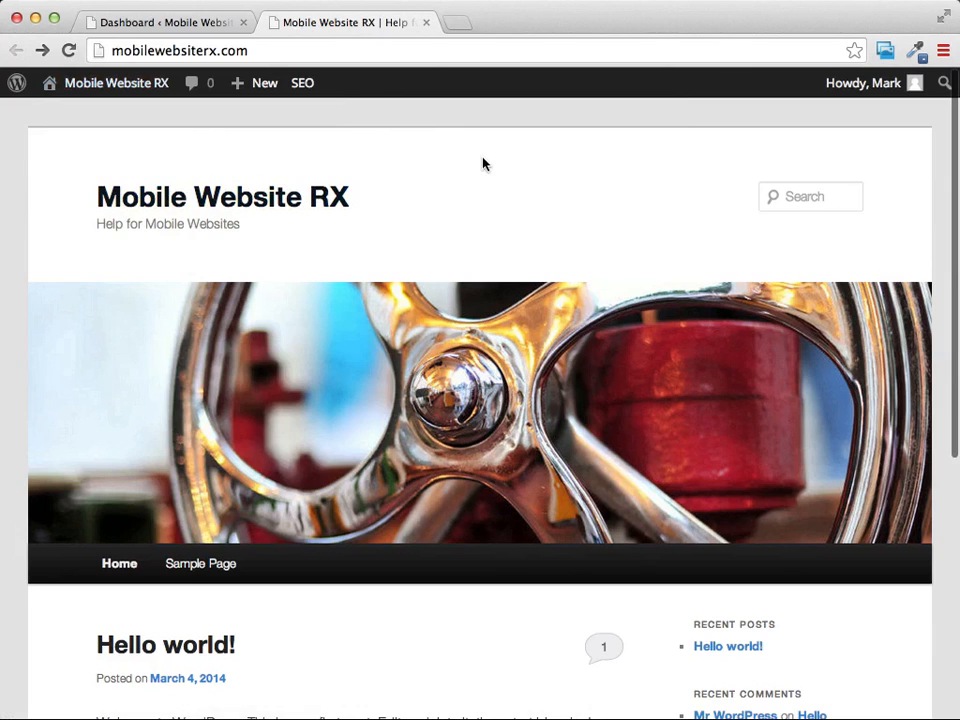
scroll(483, 163, "down", 3)
scroll(483, 163, "down", 1)
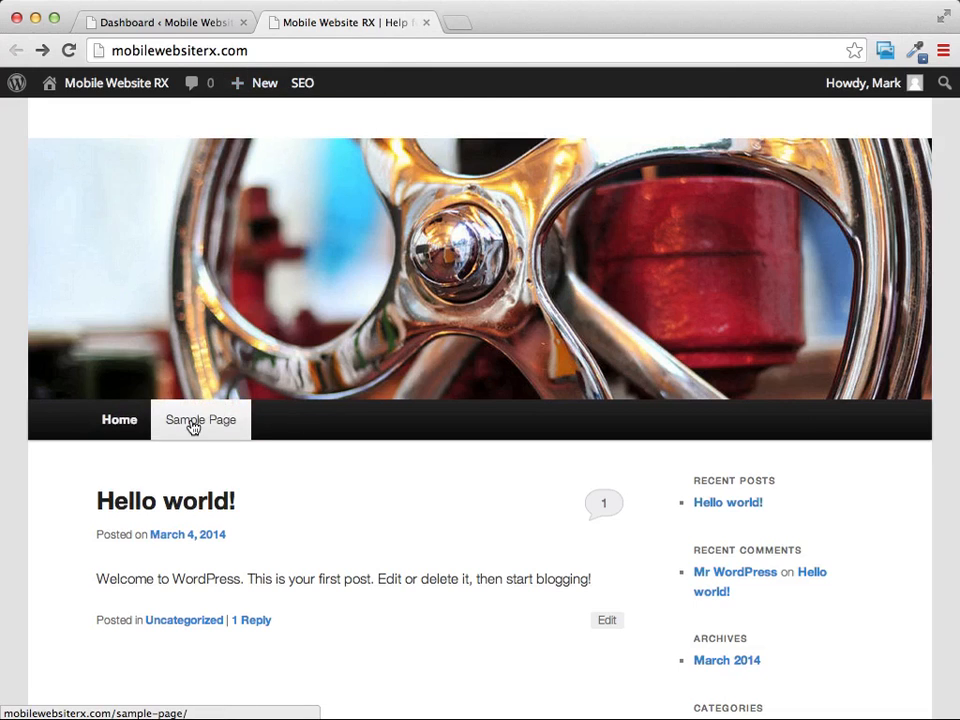
scroll(576, 386, "down", 2)
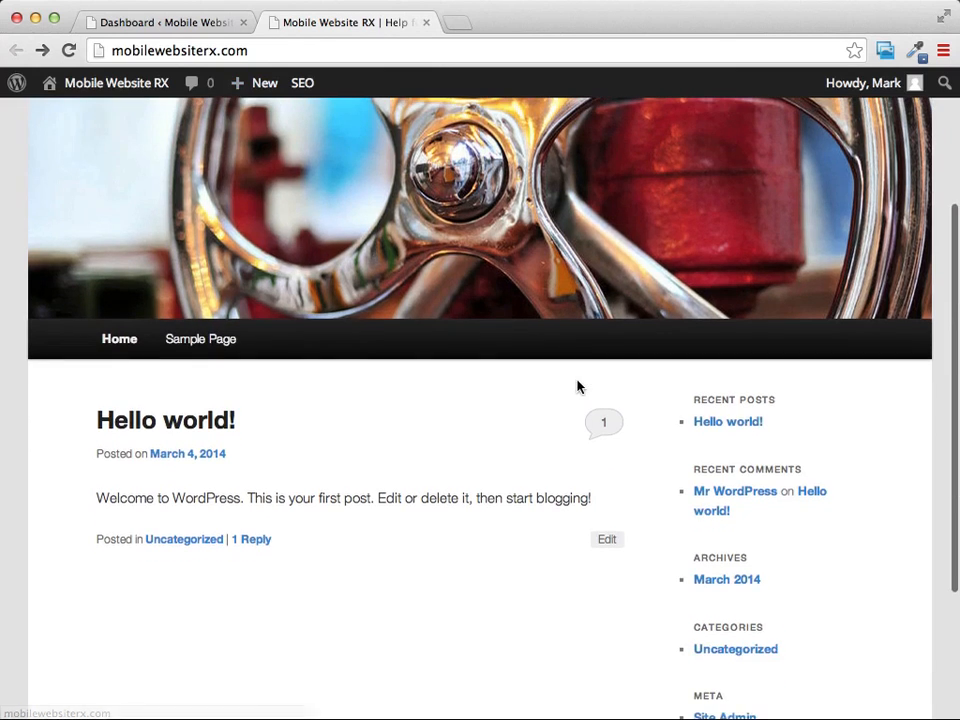
left_click(717, 428)
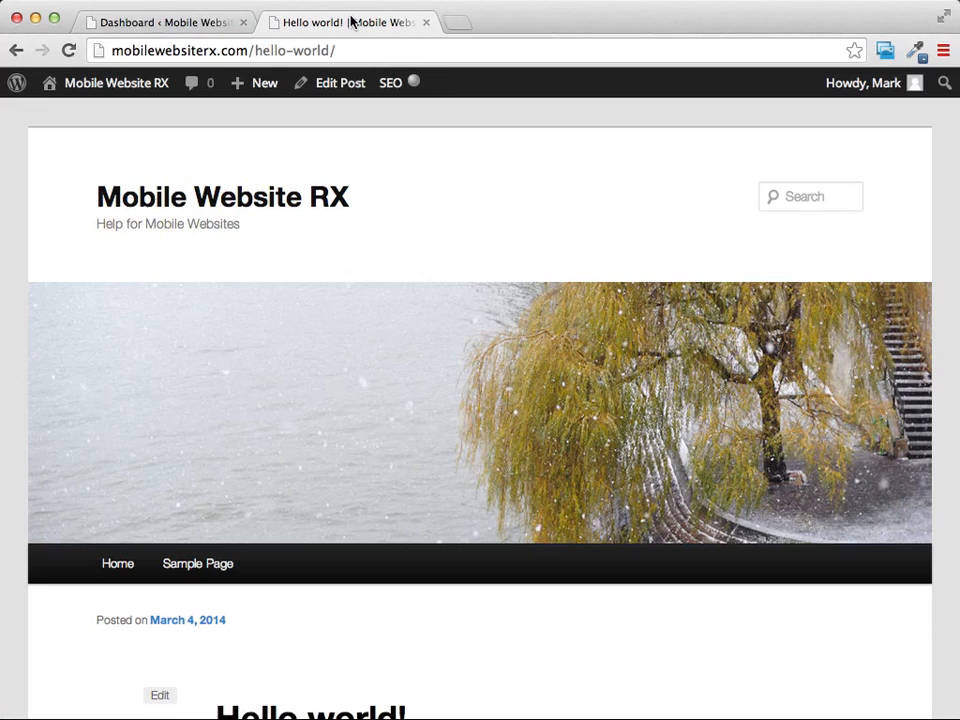
Go to the dashboard's list of posts and move the "Hello world!" post to the trash
left_click(166, 22)
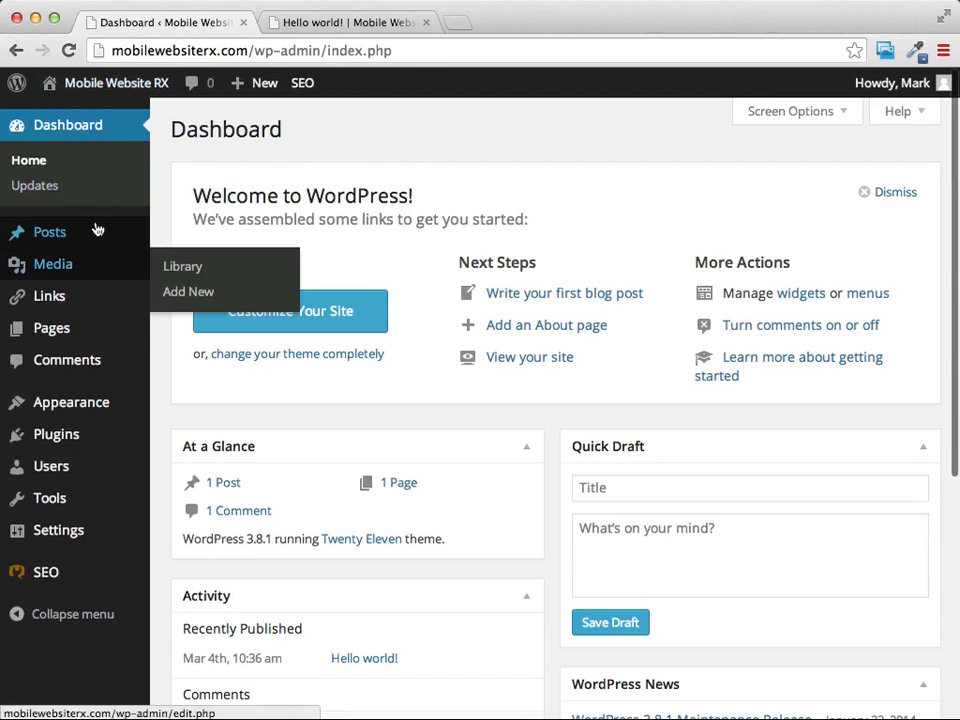
left_click(52, 238)
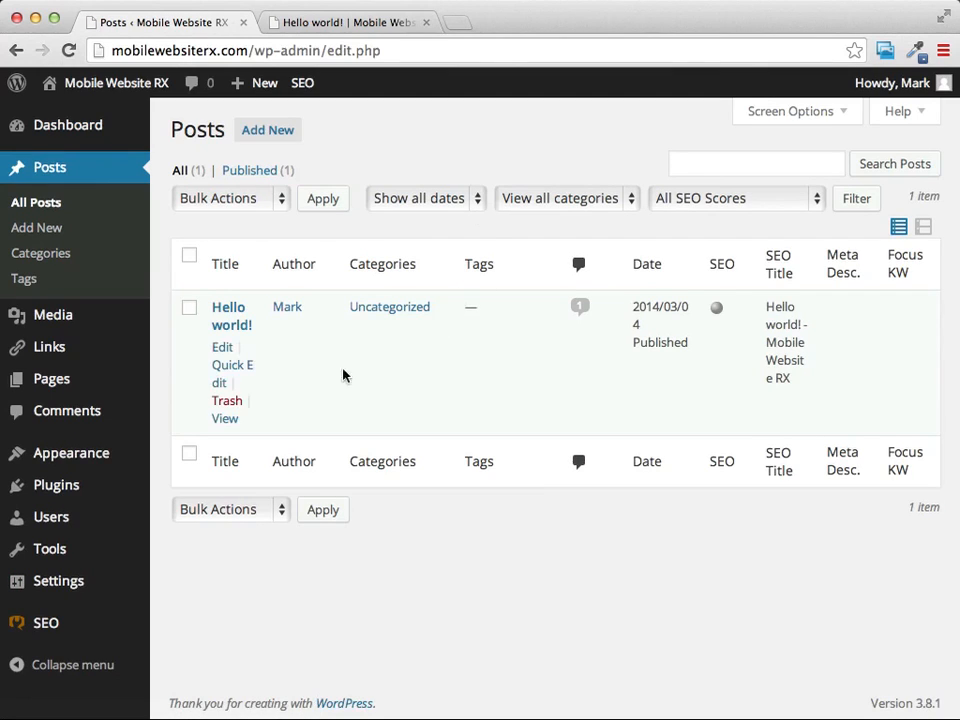
left_click(188, 311)
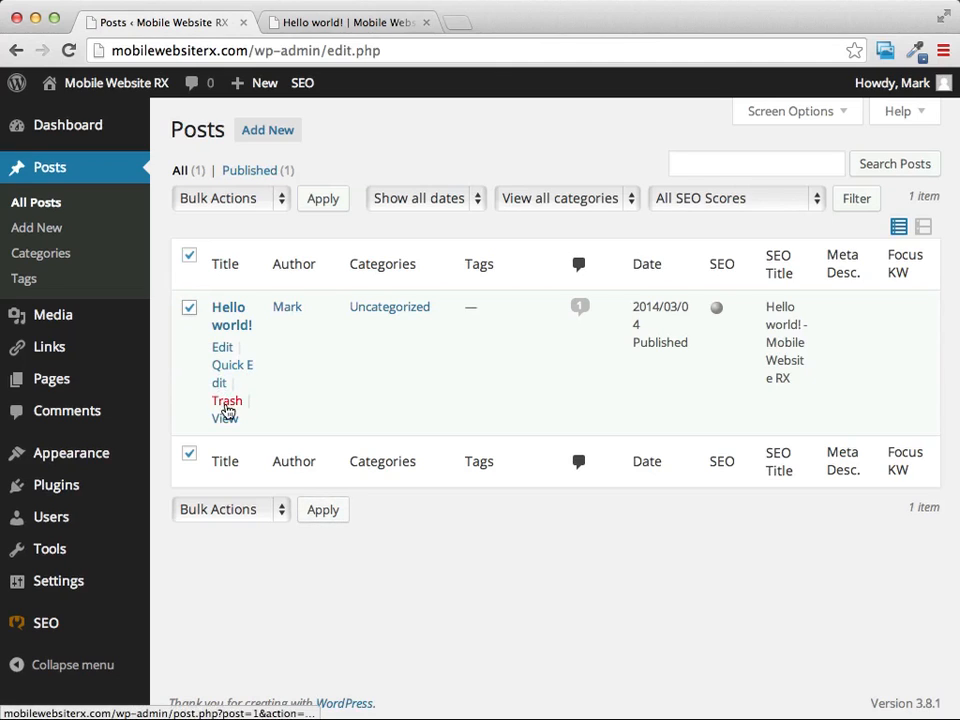
left_click(227, 404)
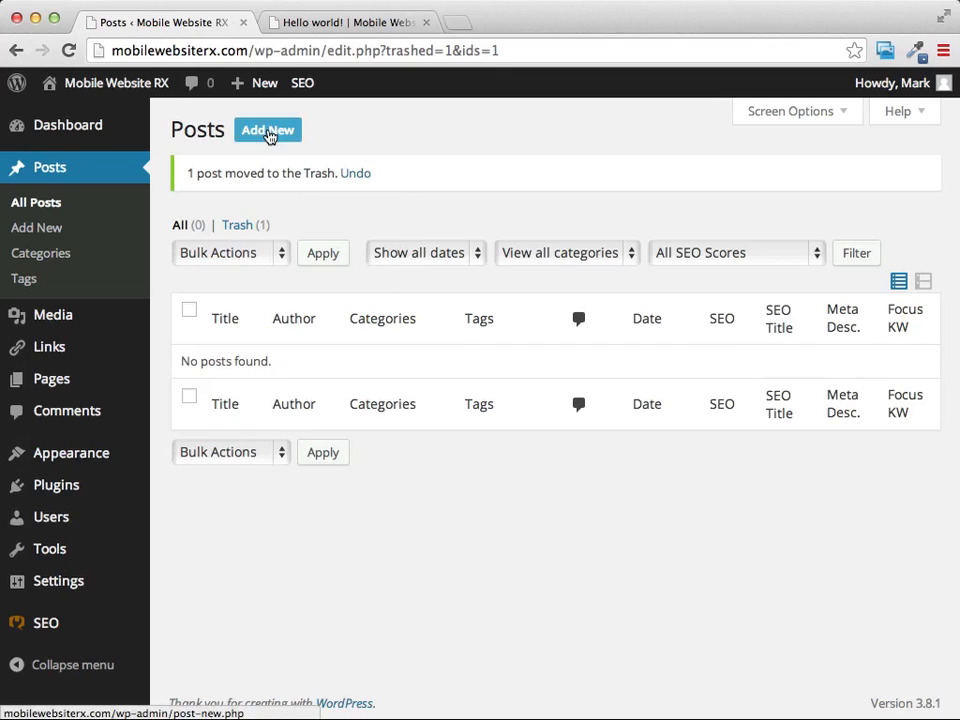
Start a new post and give it the title "A New Mobile Website"
left_click(268, 131)
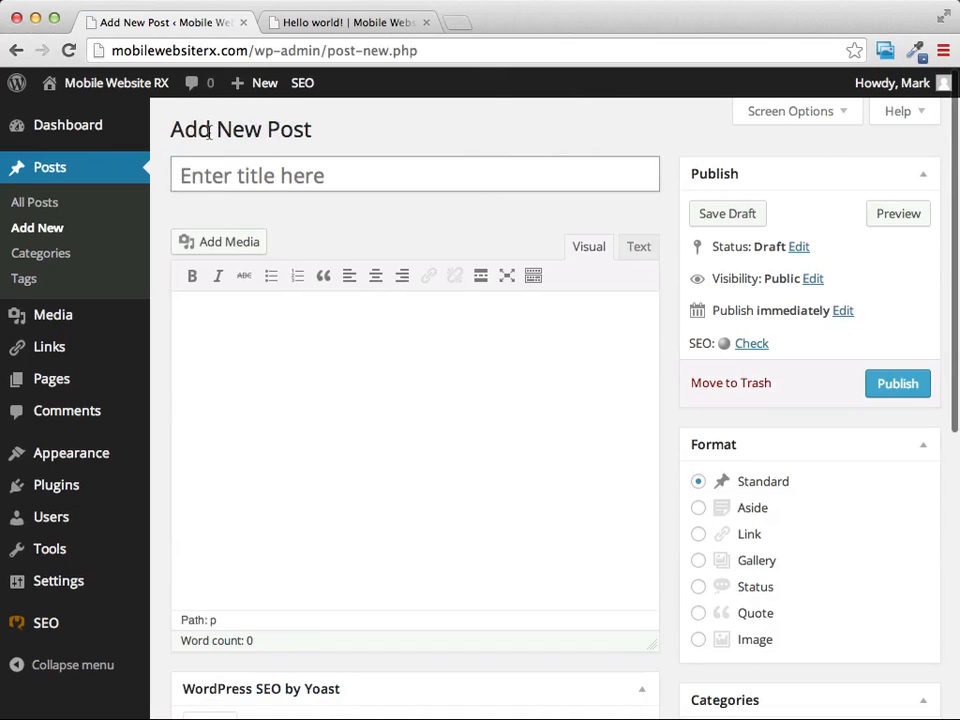
left_click(325, 176)
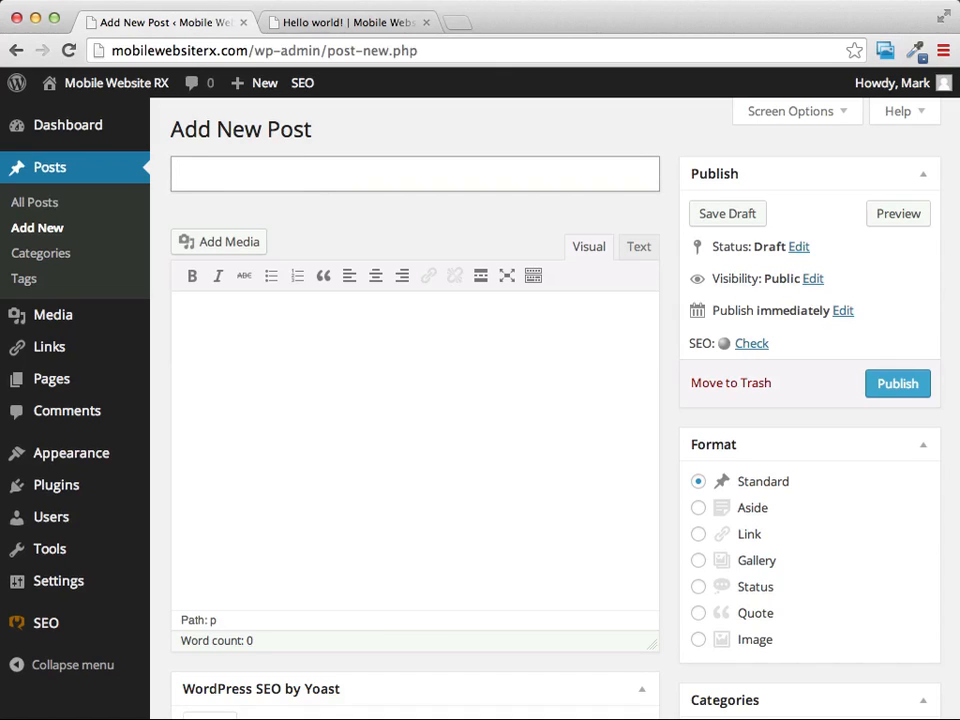
type("A New Mobile ")
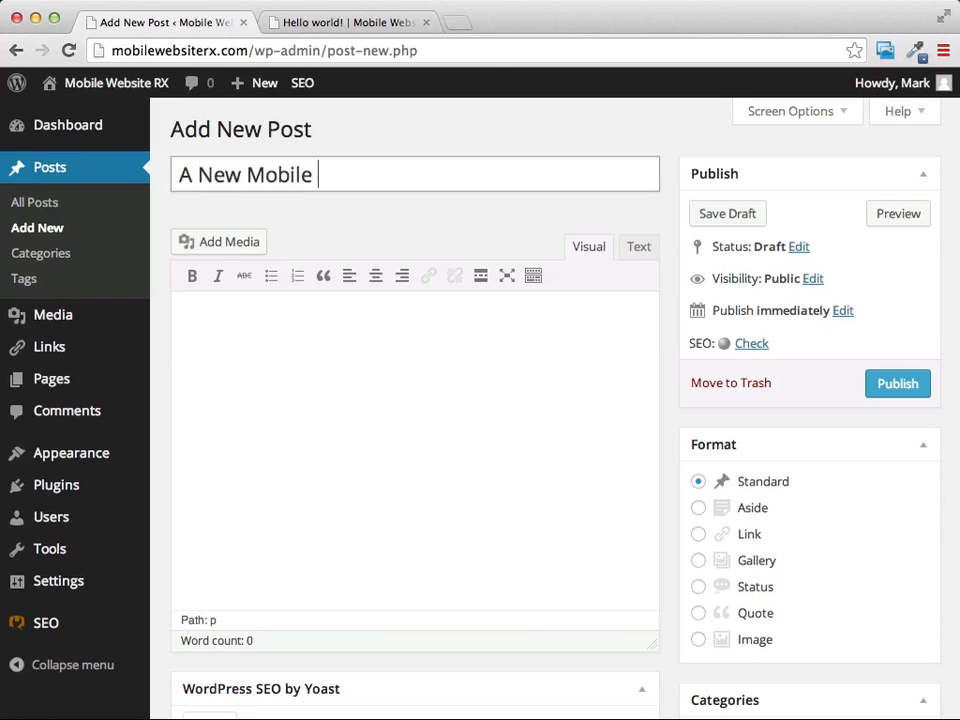
type("Website")
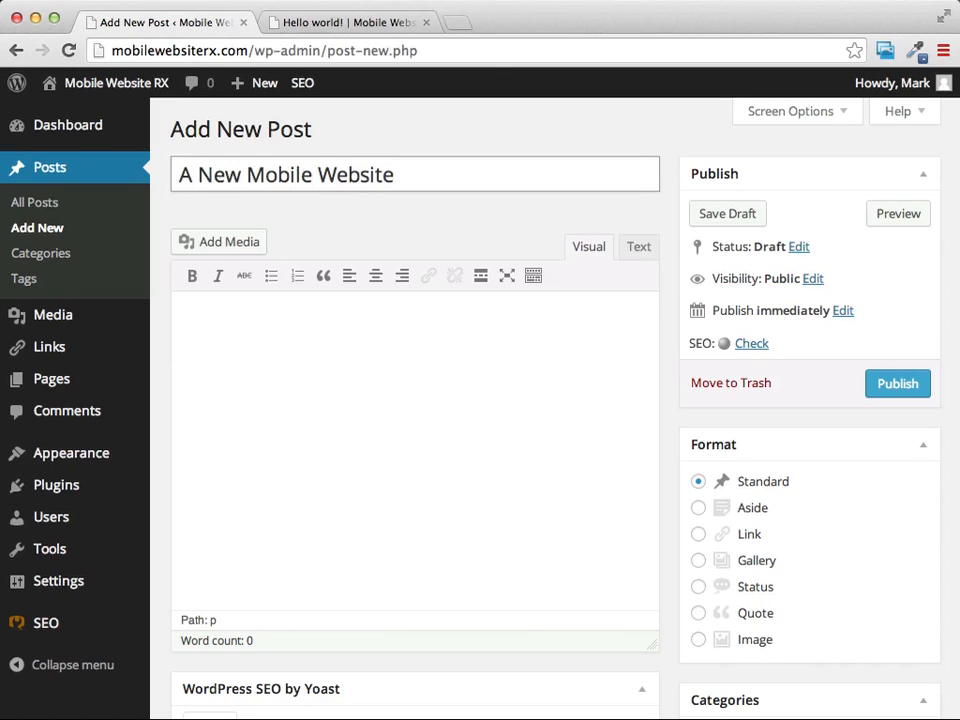
Write two body paragraphs: "This is where our content goes." and "We can talk about whatever we want on this page."
left_click(422, 358)
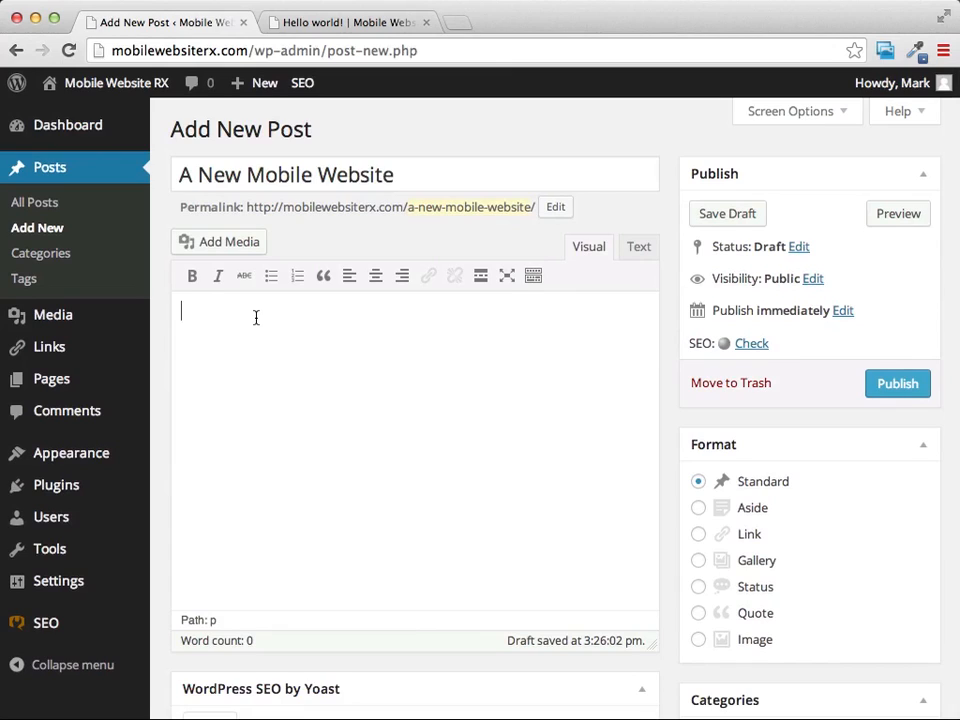
type("This is where our content goe")
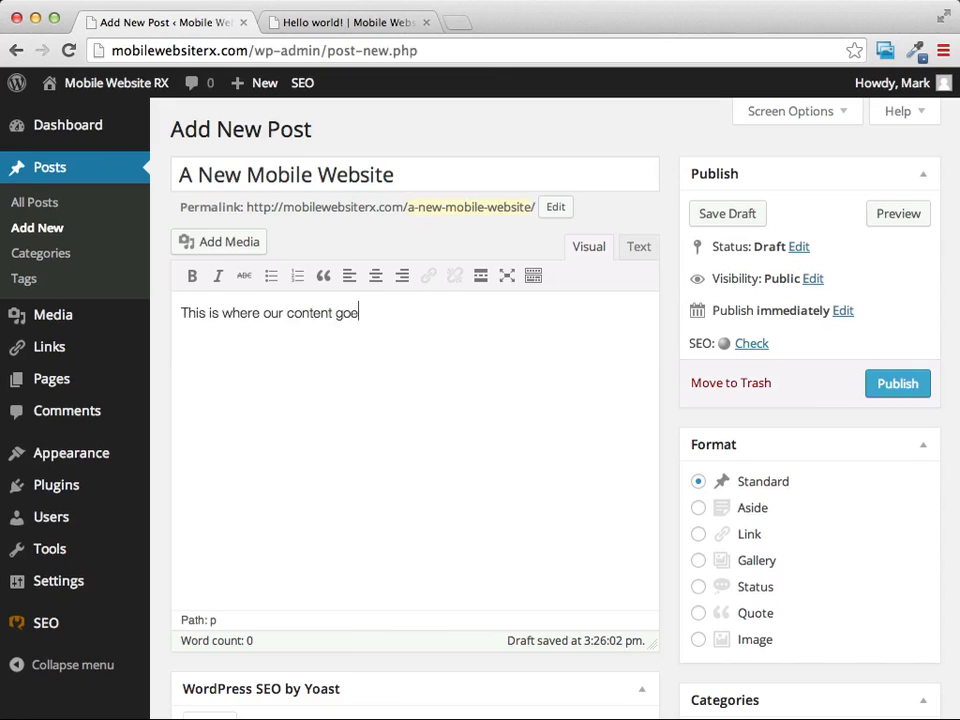
type("s.")
key("Return")
key("Return")
type("We can talk about ")
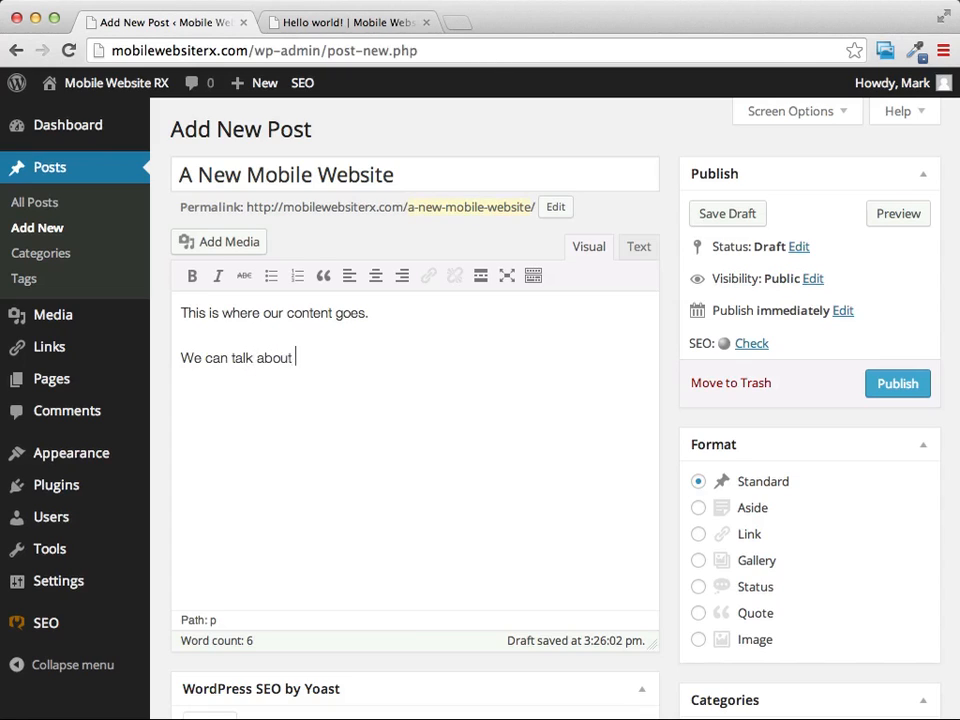
type("whatever we want on t")
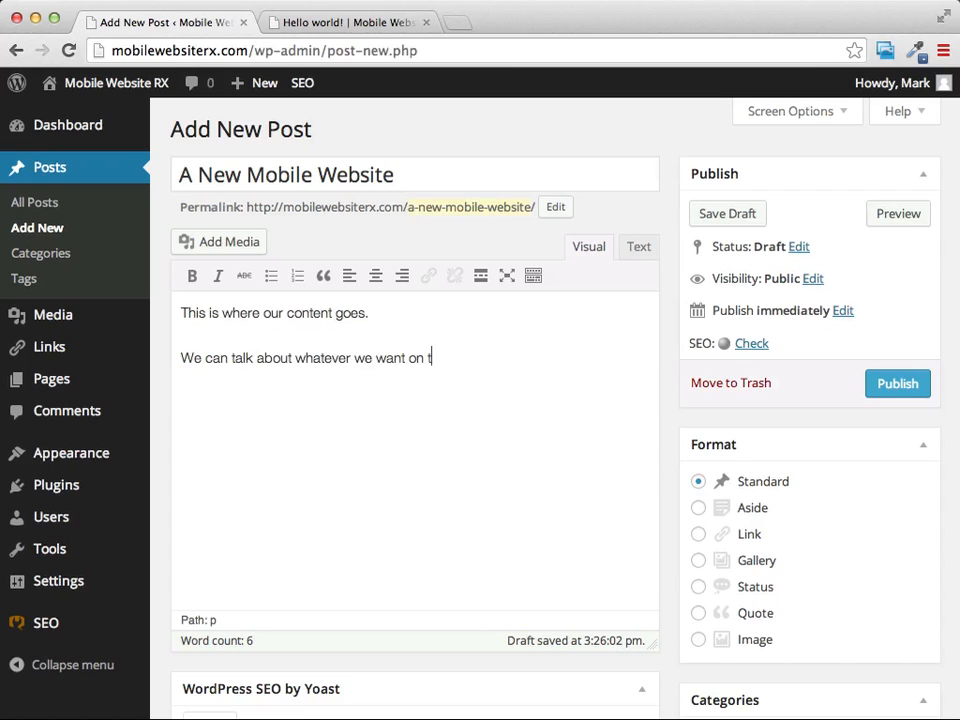
type("his page.")
Show the Kitchen Sink row of extra formatting tools in the post editor and look at the paragraph format options
scroll(415, 288, "down", 2)
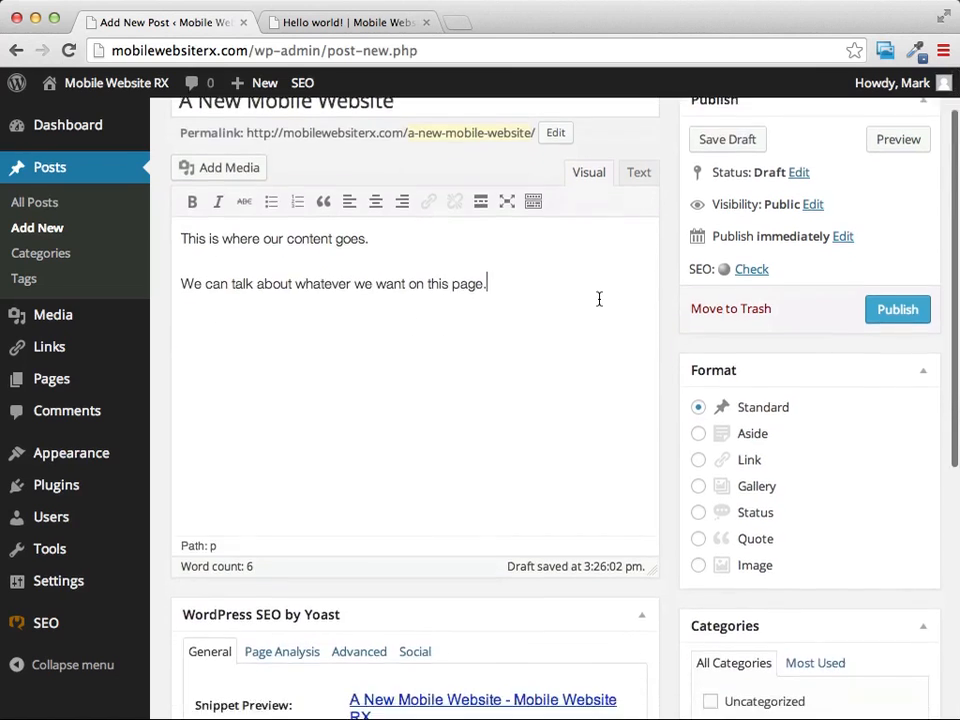
scroll(600, 298, "up", 1)
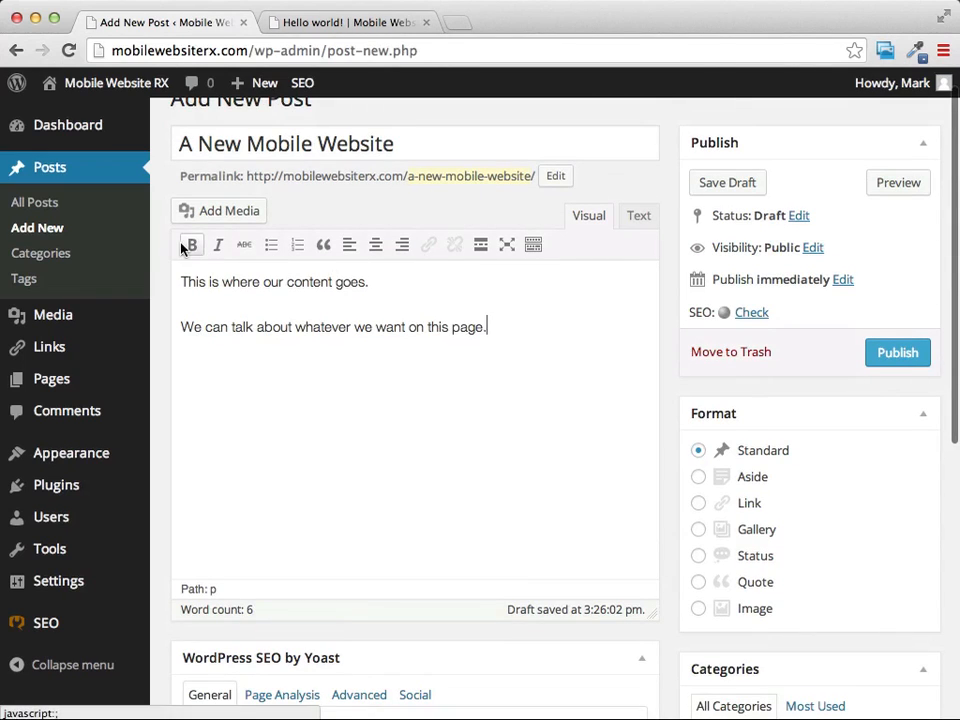
scroll(226, 253, "down", 1)
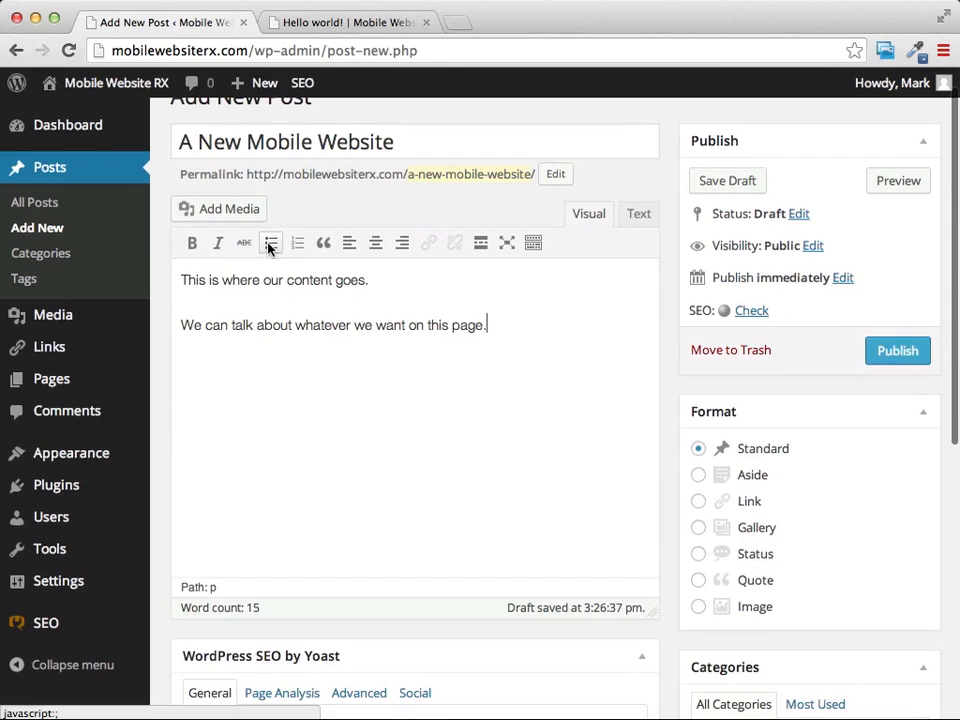
scroll(280, 260, "up", 1)
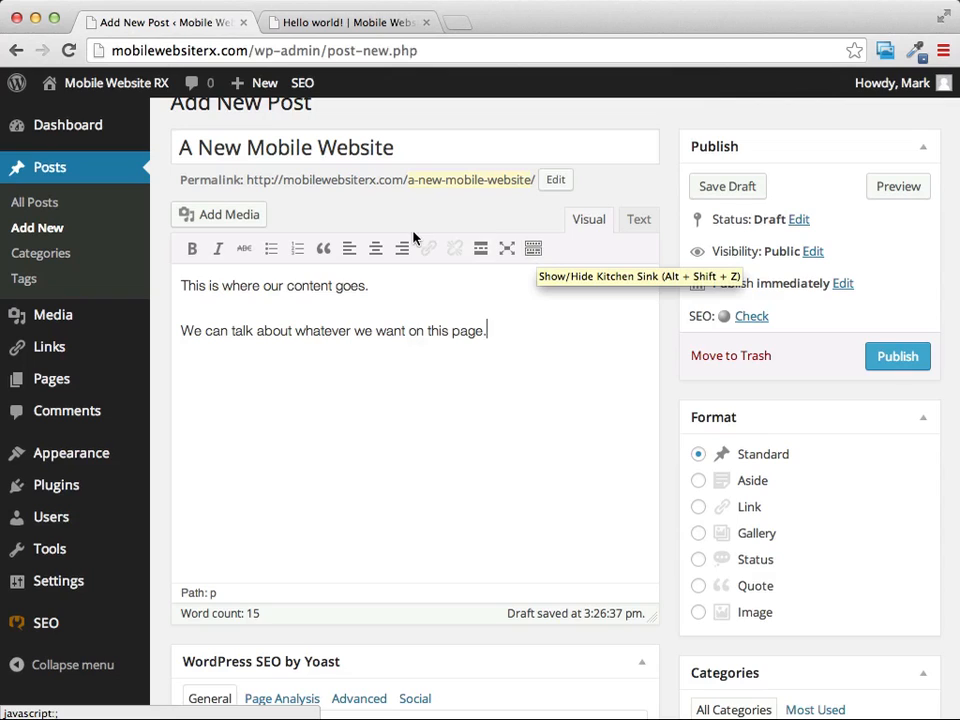
left_click(532, 250)
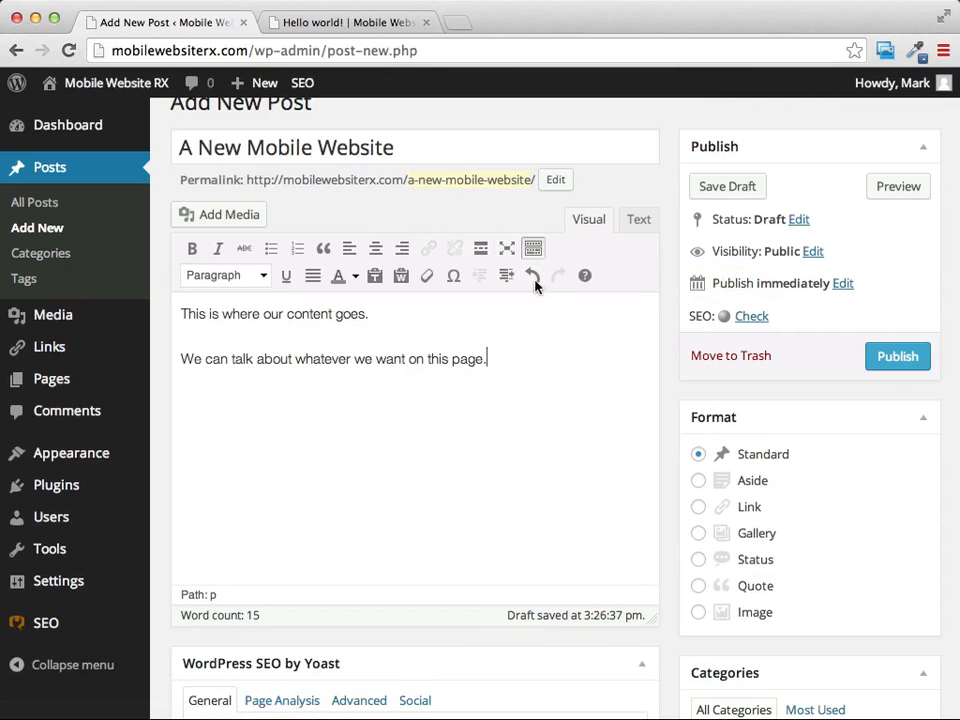
left_click(261, 278)
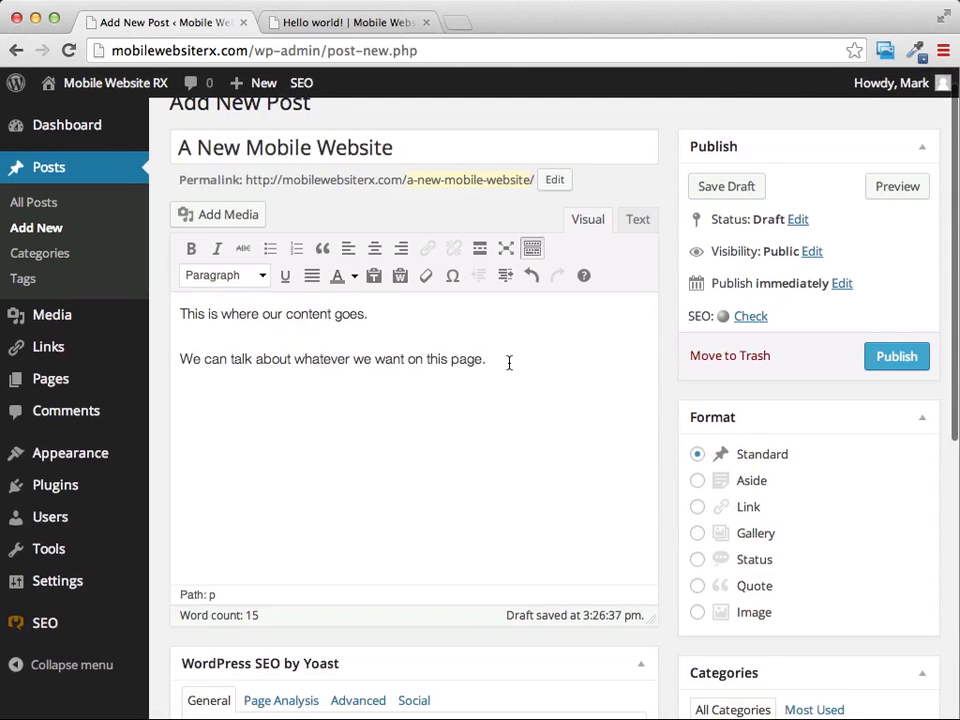
scroll(509, 363, "right", 1)
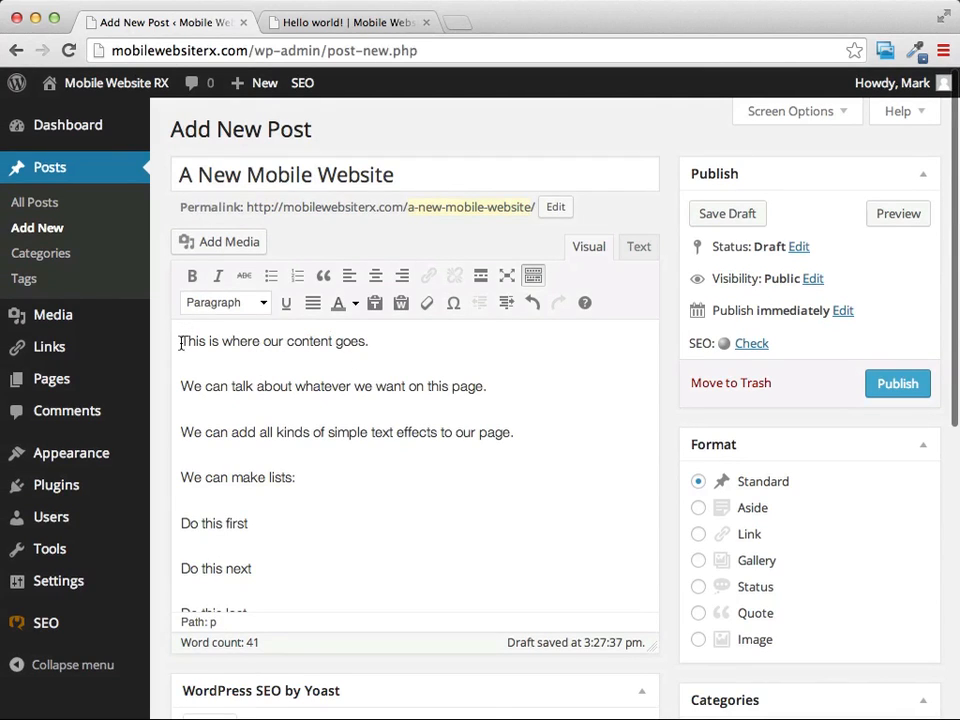
Format the first body line, "This is where our content goes.", as Heading 1
left_click_drag(181, 343, 373, 341)
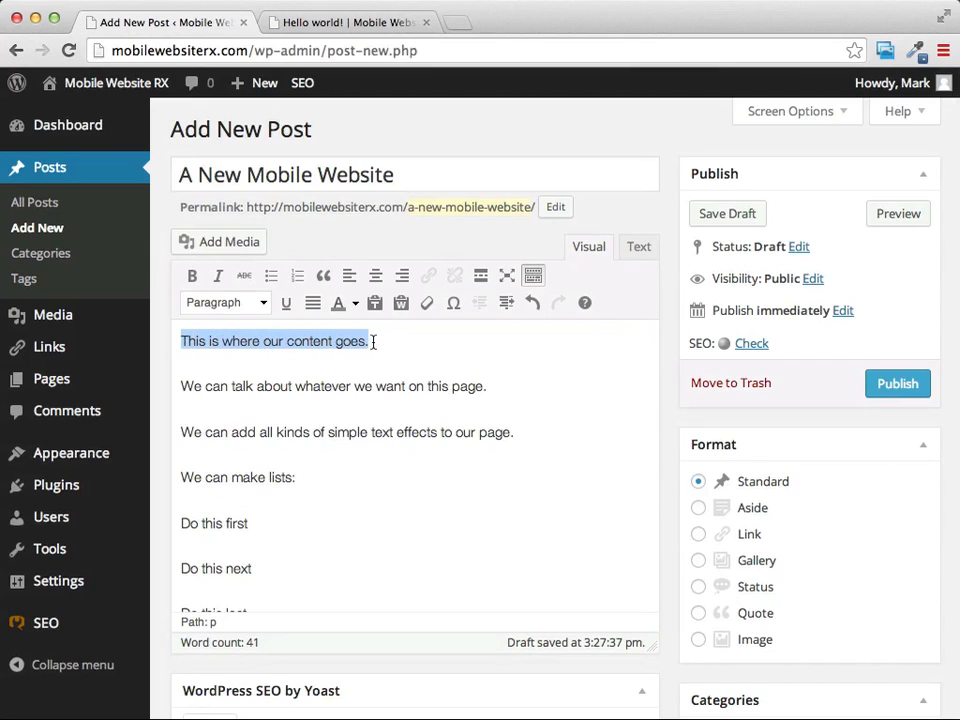
left_click(263, 303)
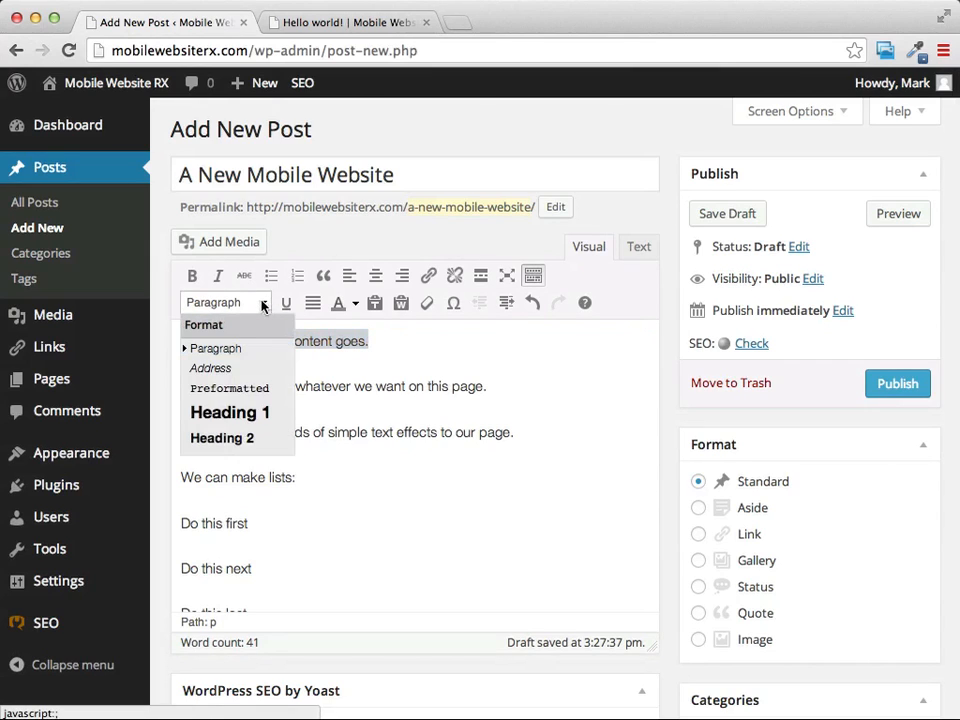
left_click(234, 413)
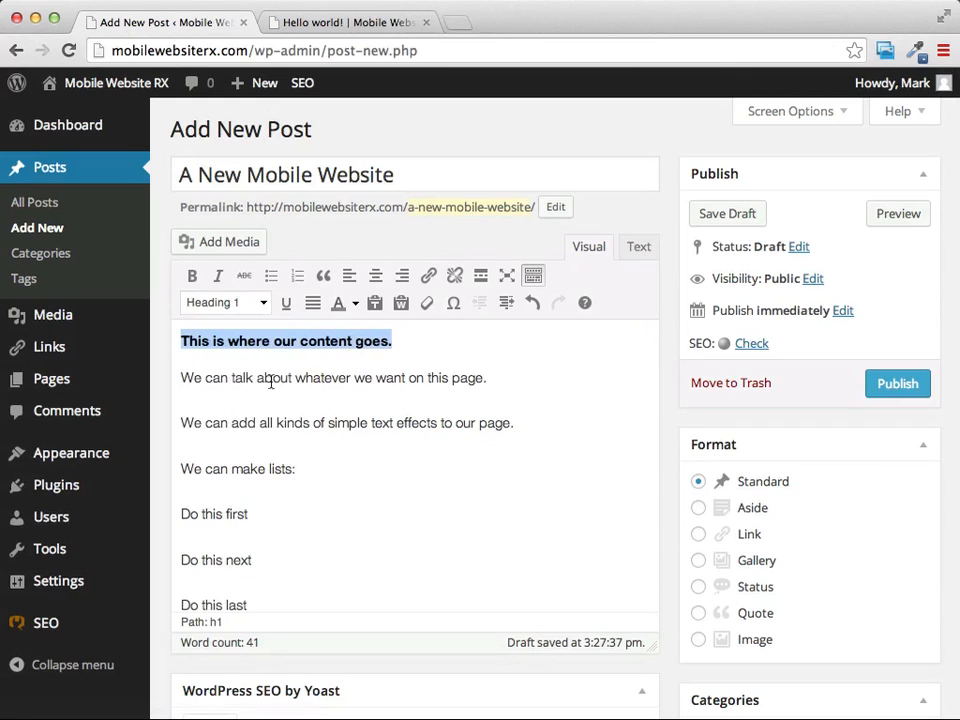
Make the word "whatever" in the second paragraph bold and underlined
left_click_drag(296, 378, 352, 378)
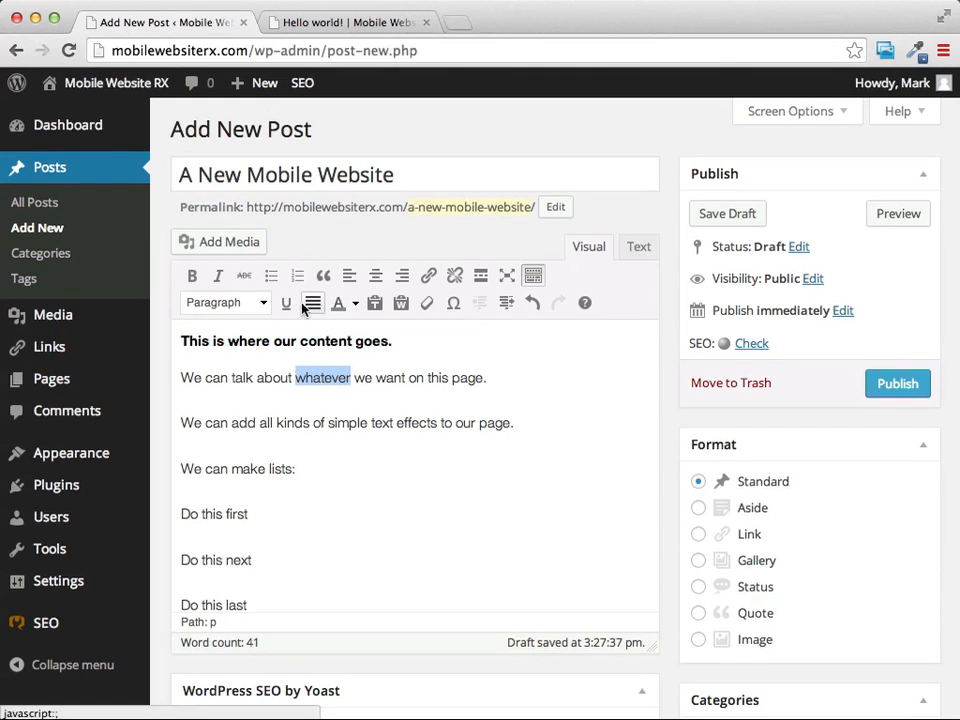
left_click(189, 277)
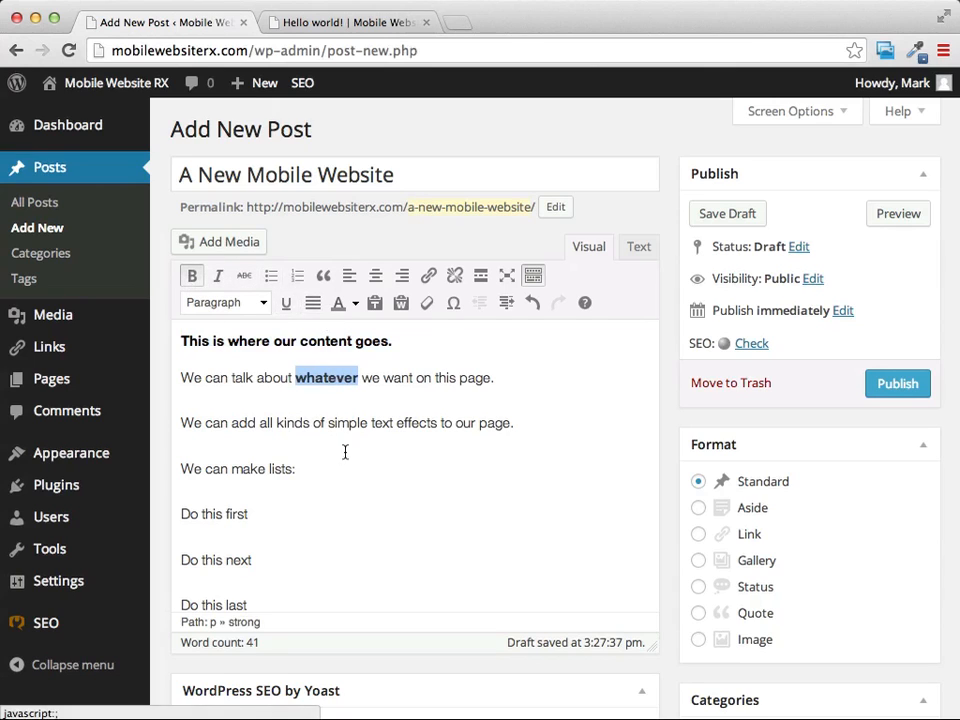
left_click(287, 304)
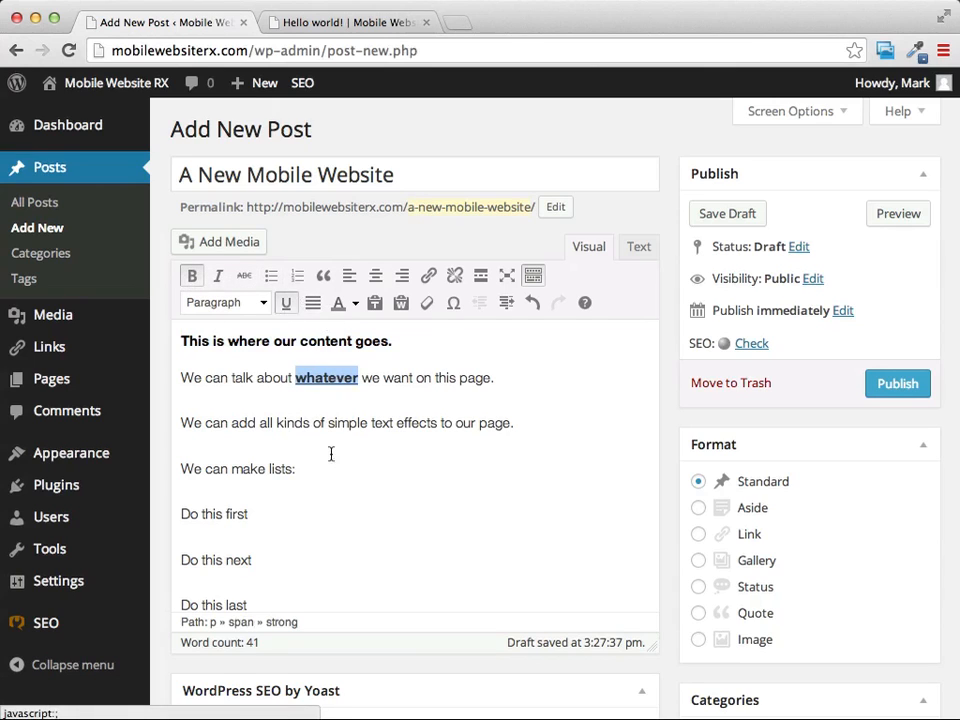
Turn the lines "Do this first", "Do this next" and "Do this last" into a numbered list
scroll(452, 450, "down", 3)
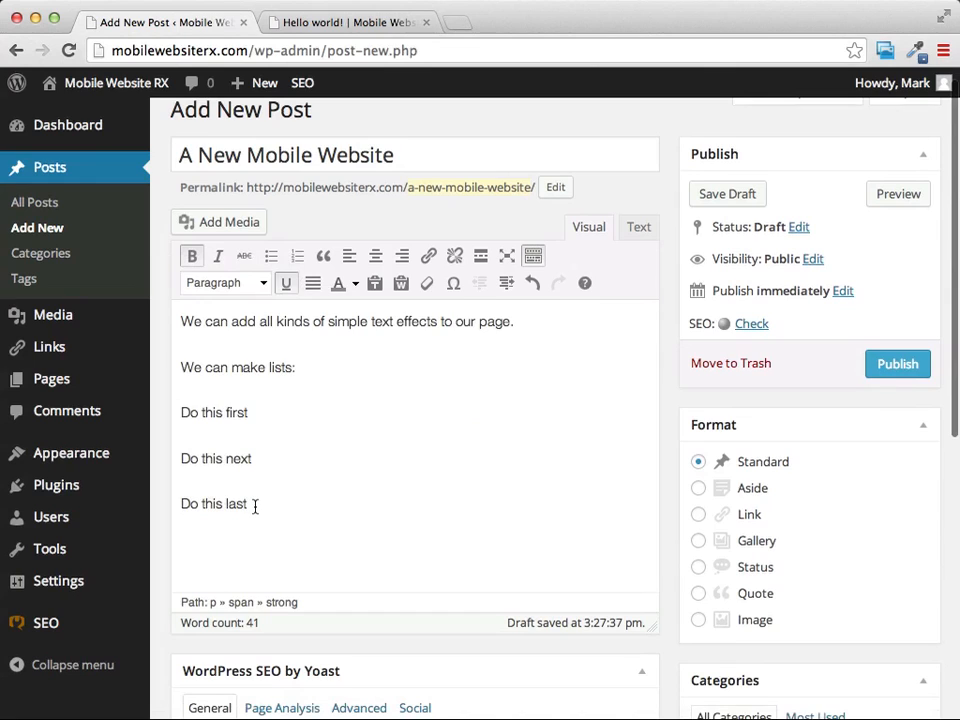
left_click_drag(253, 508, 179, 417)
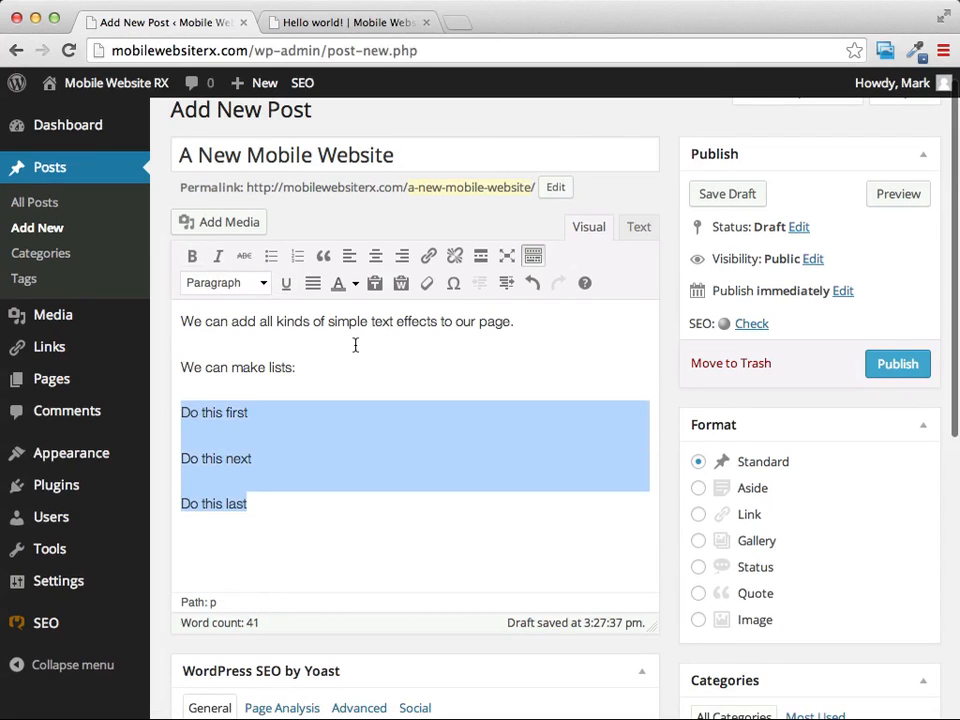
scroll(340, 330, "up", 1)
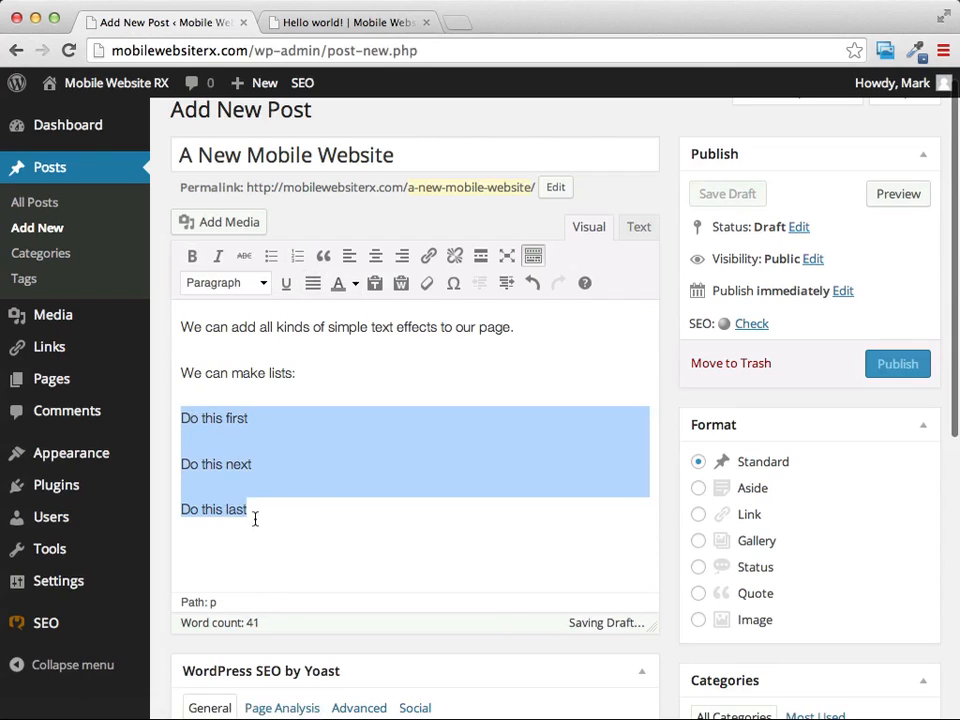
left_click(298, 256)
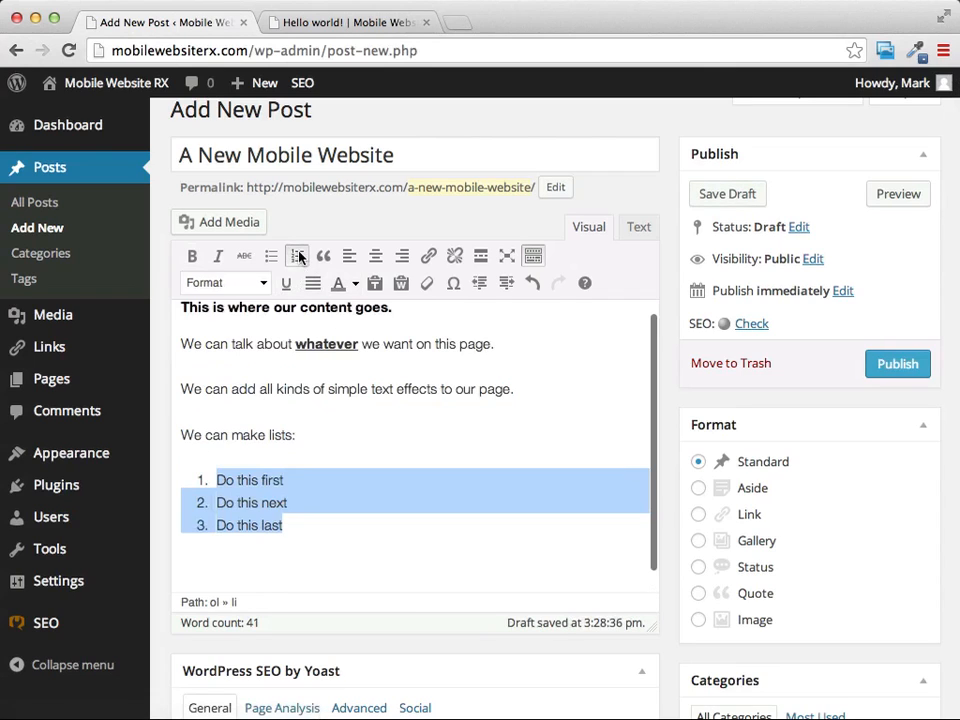
left_click(300, 544)
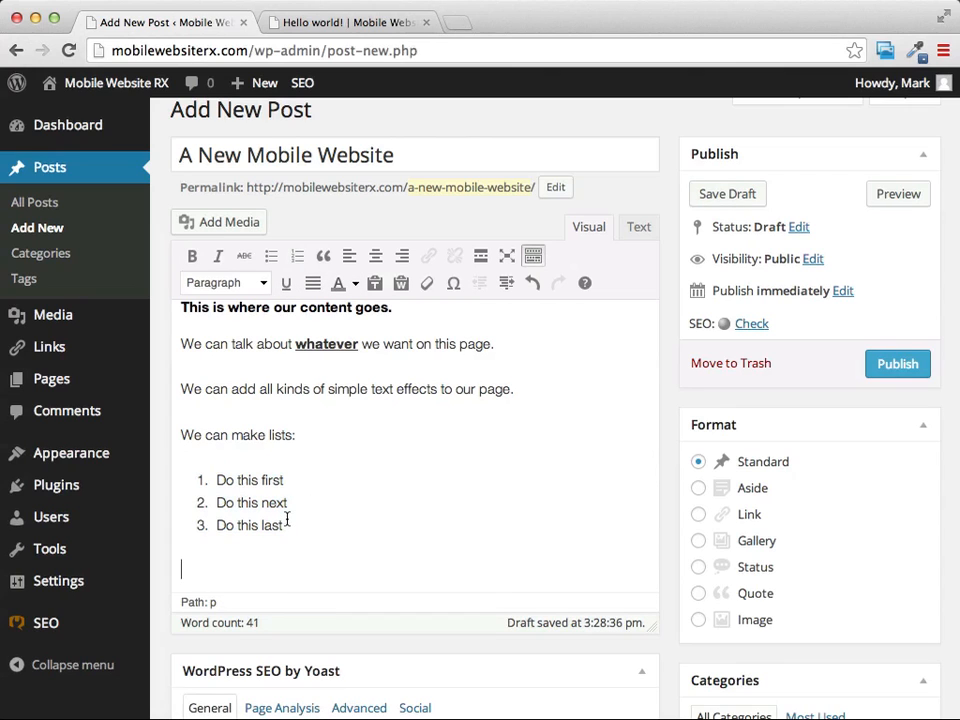
scroll(527, 381, "down", 5)
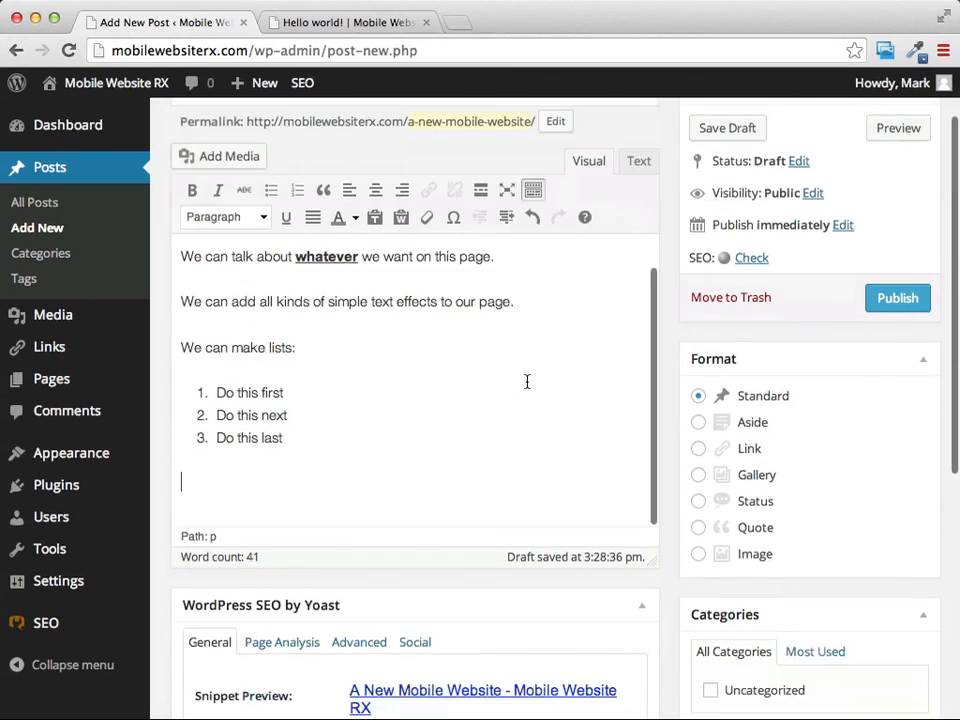
Review the post "A New Mobile Website" with its settings and publish it
scroll(527, 381, "up", 5)
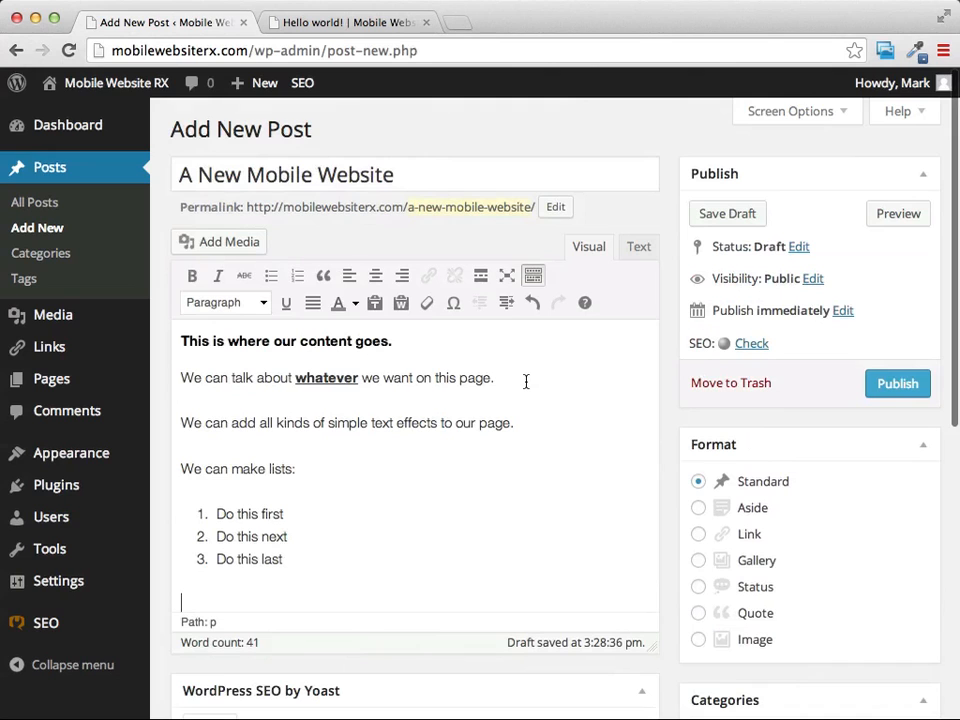
scroll(566, 439, "down", 5)
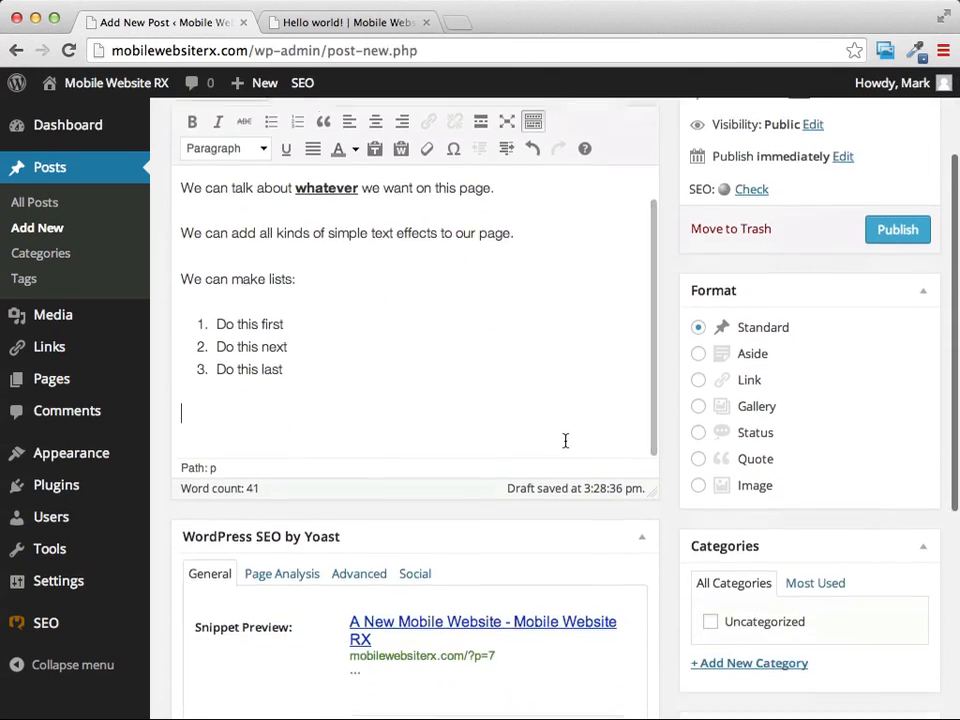
scroll(465, 475, "down", 3)
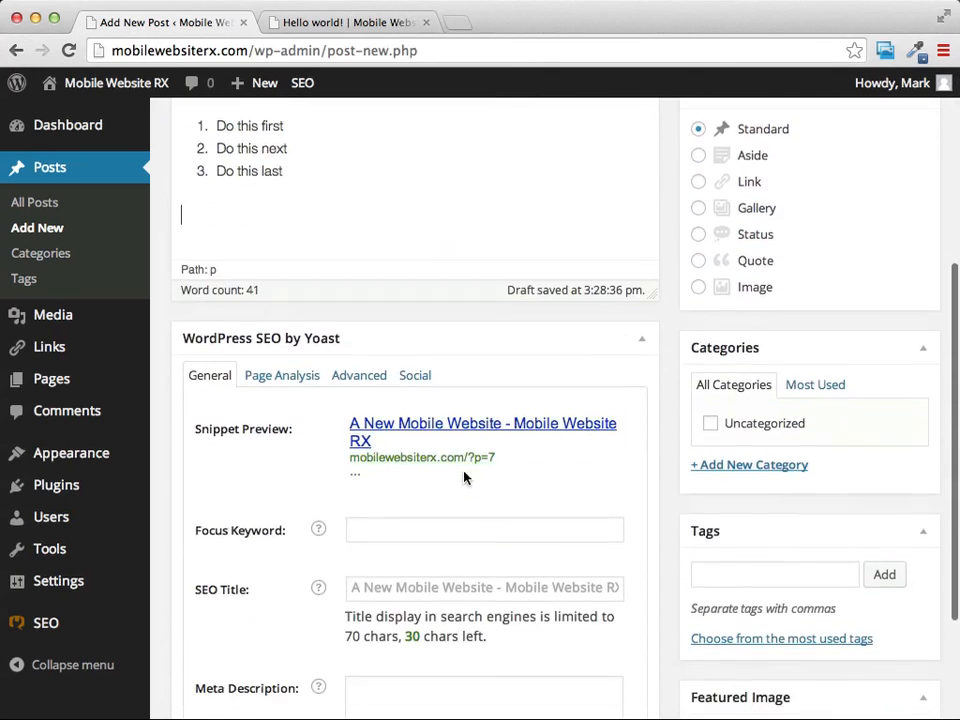
scroll(574, 351, "down", 2)
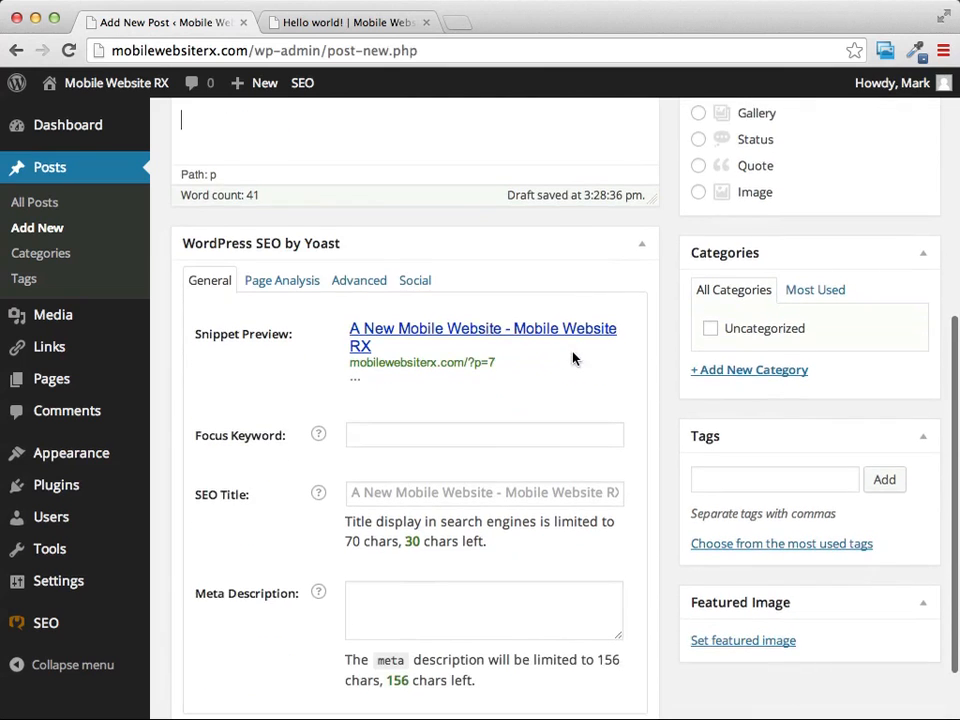
scroll(572, 356, "up", 10)
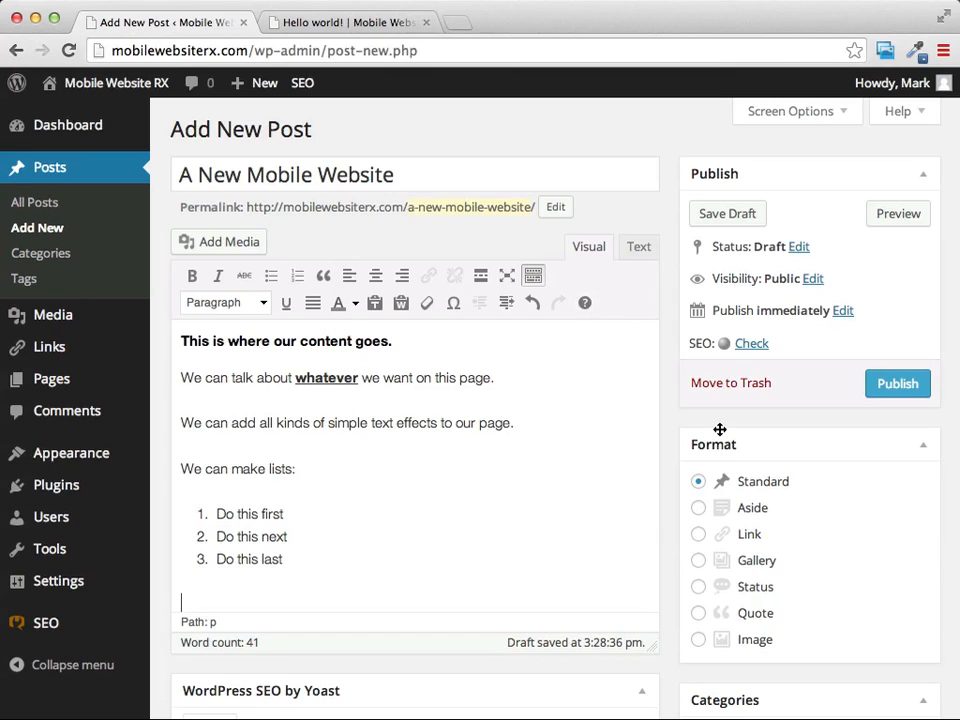
scroll(815, 553, "down", 1)
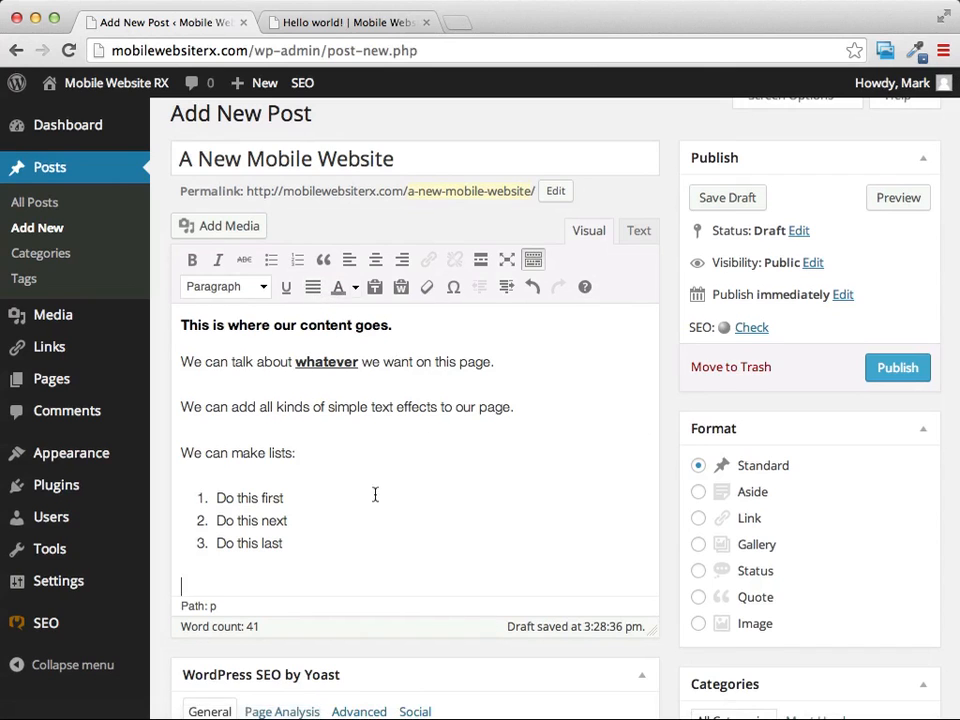
scroll(387, 495, "up", 1)
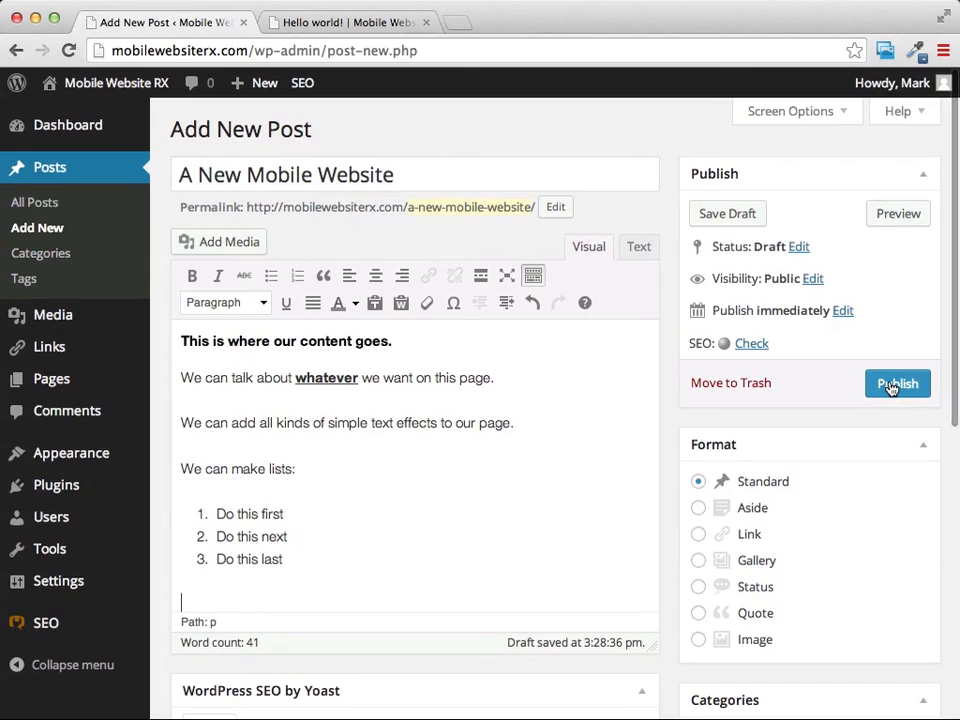
left_click(893, 387)
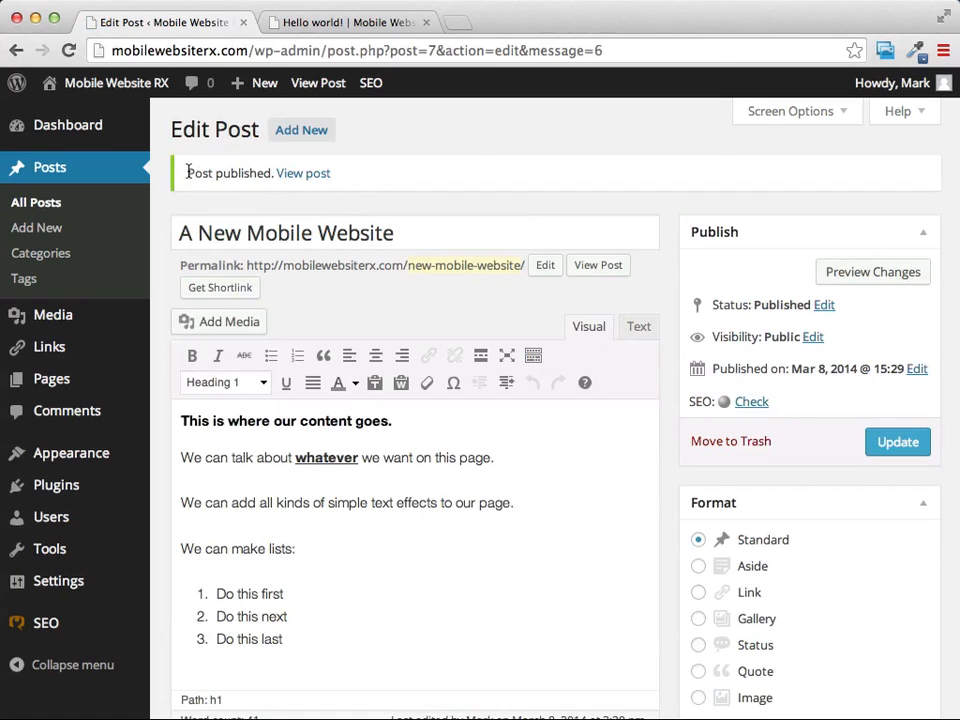
left_click_drag(187, 173, 337, 173)
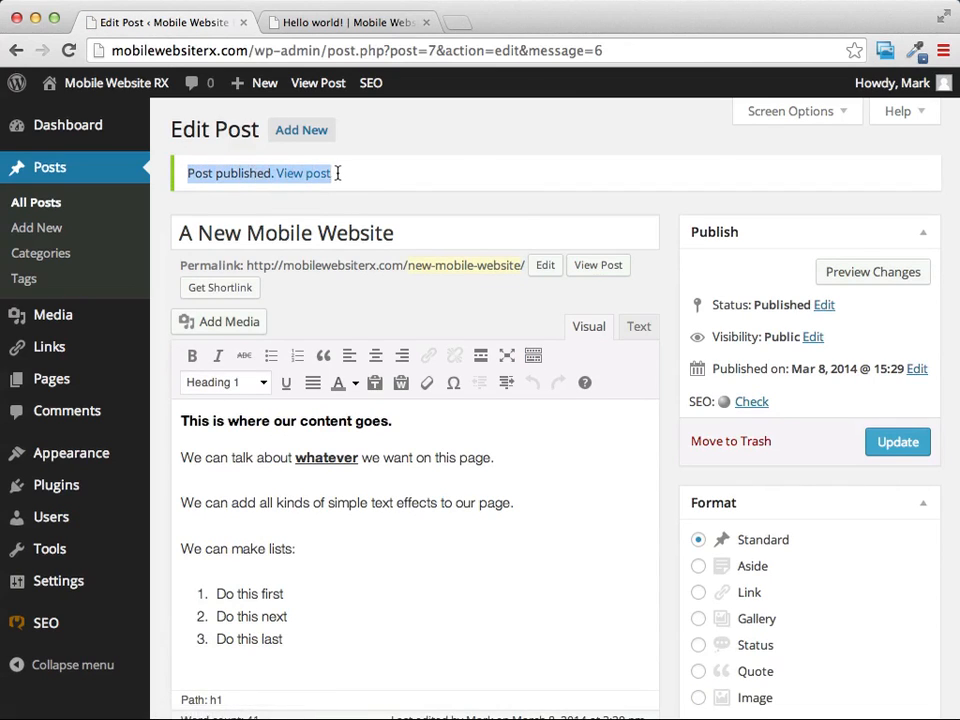
left_click(456, 138)
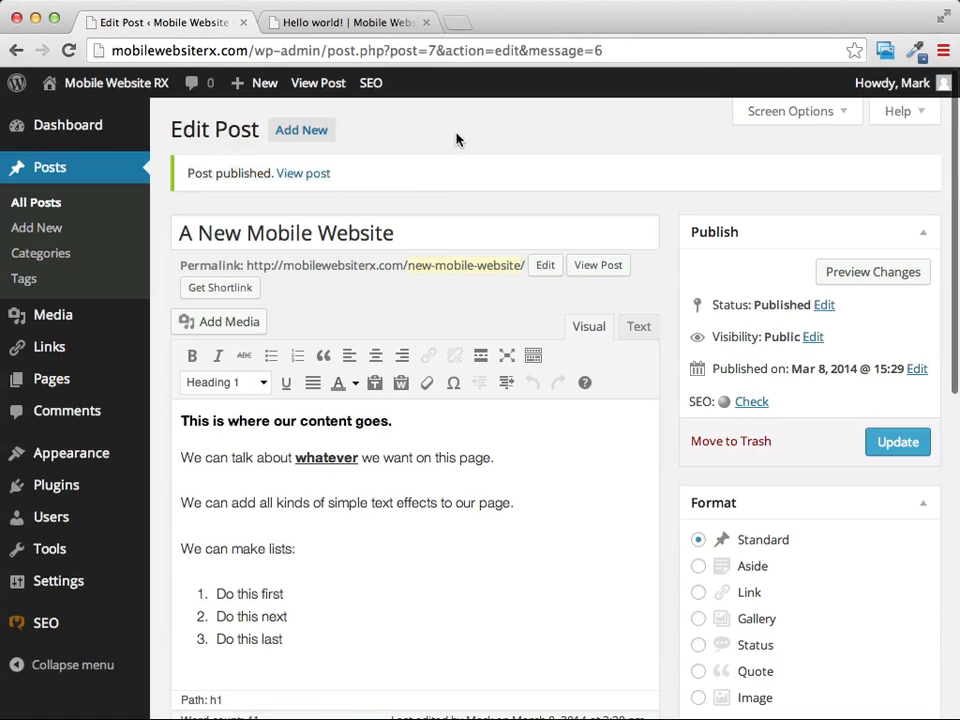
Open the published post in a new browser tab and check its title, text formatting and numbered list
right_click(311, 177)
left_click(340, 183)
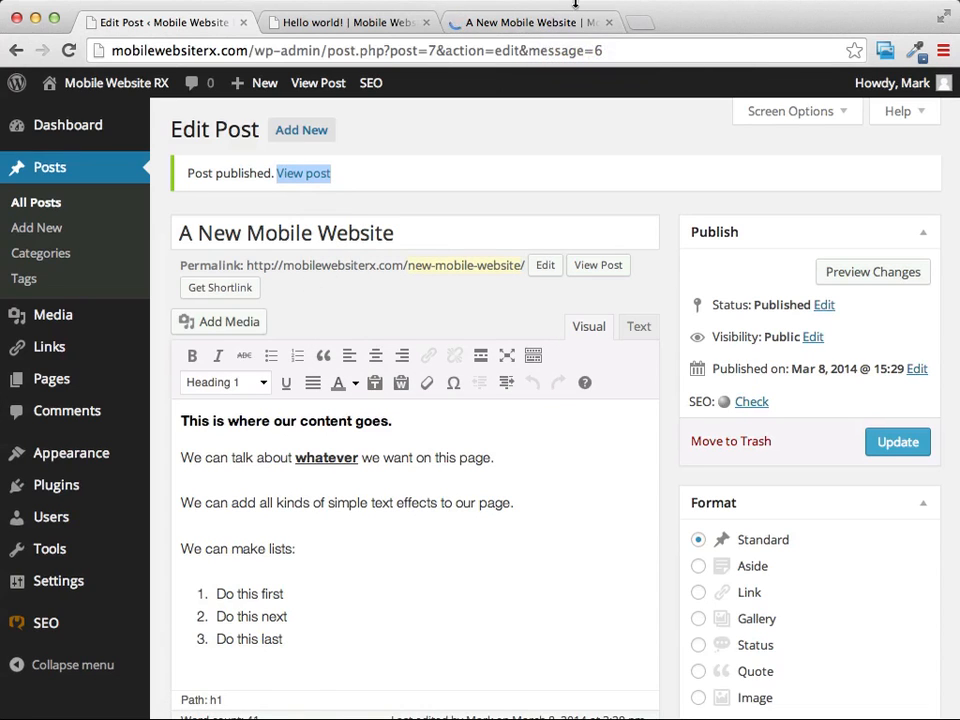
left_click(498, 24)
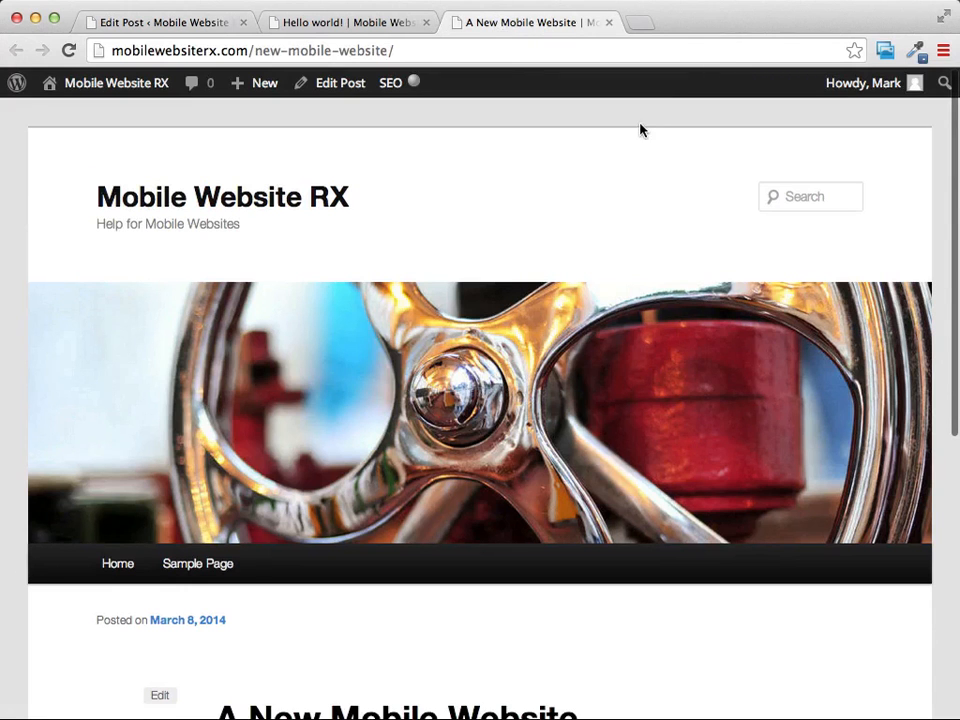
scroll(640, 129, "down", 5)
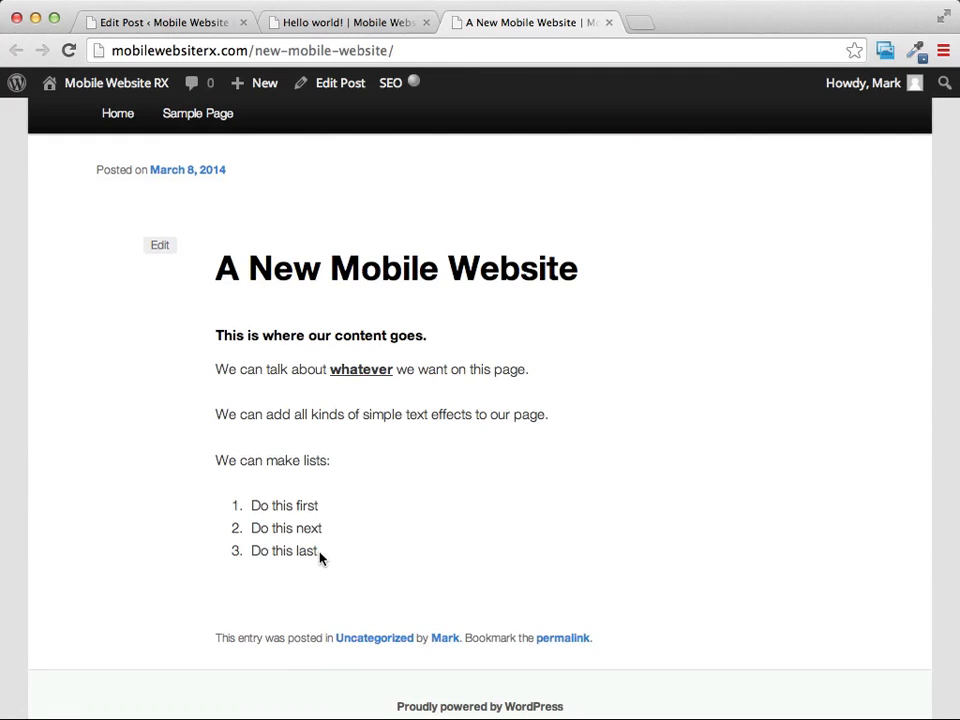
scroll(481, 508, "up", 5)
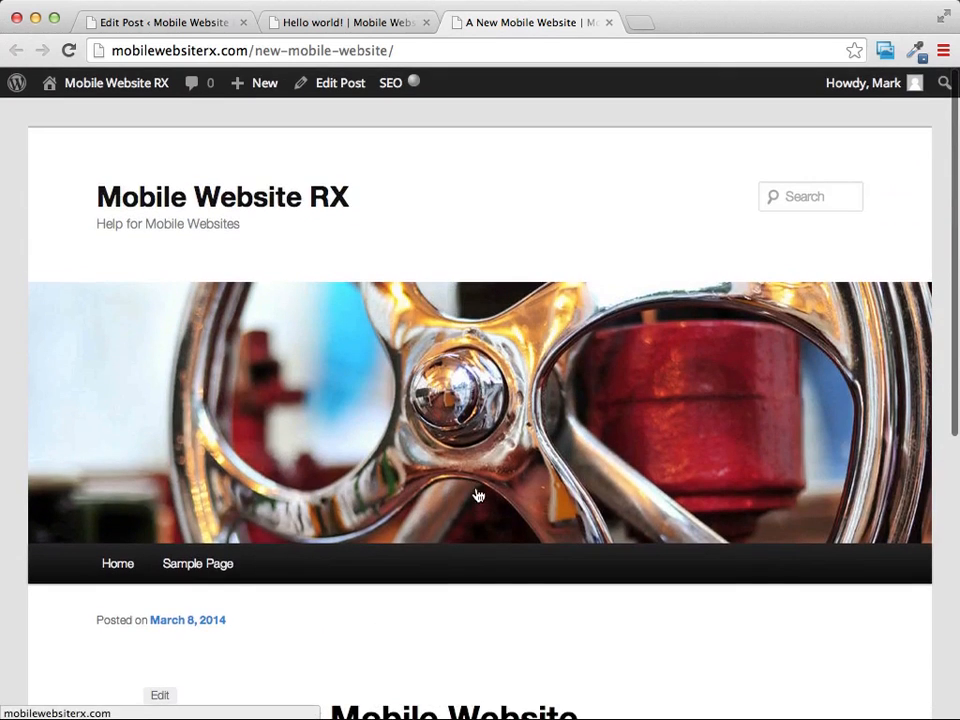
Go to the site's home page and check how the new post is shown there
left_click(223, 202)
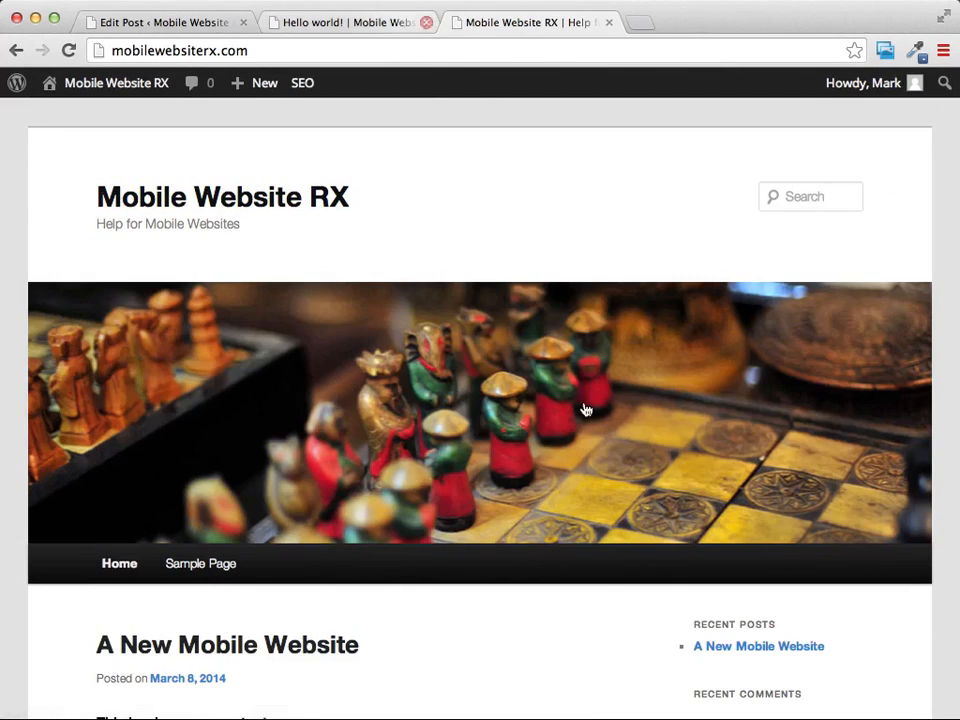
scroll(592, 533, "down", 2)
scroll(592, 533, "down", 2)
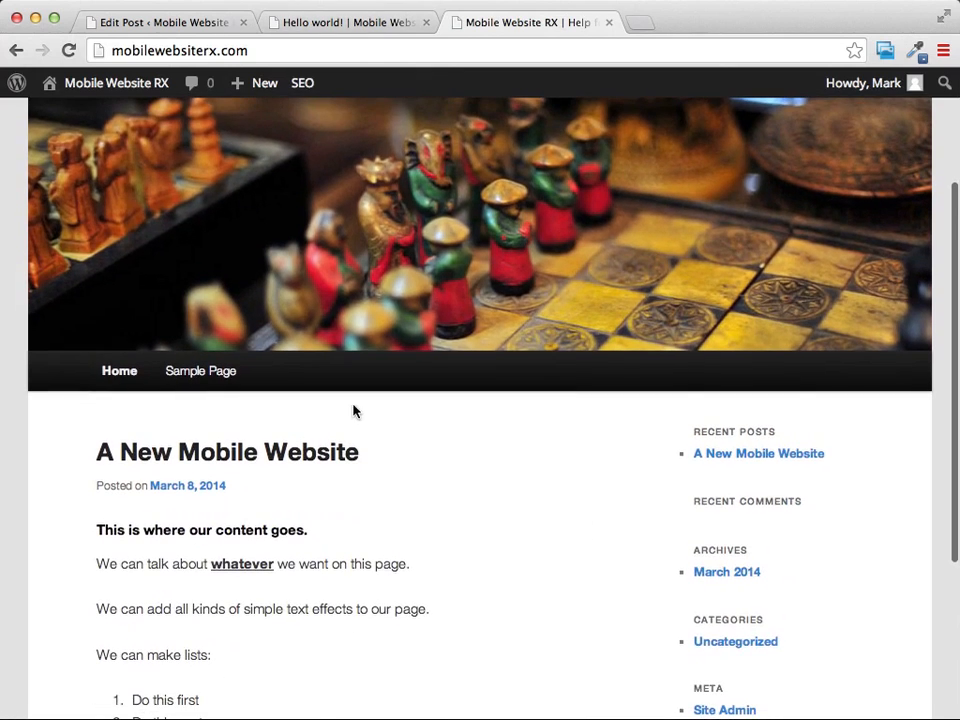
mouse_move(292, 87)
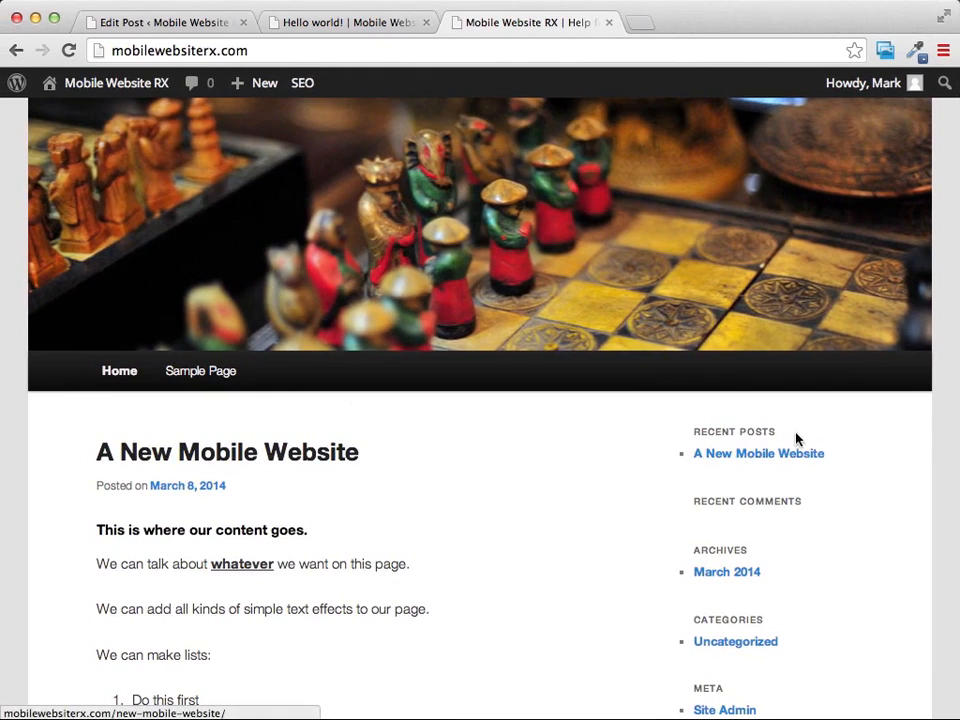
Open "A New Mobile Website" from the home page's Recent Posts list and look over its single-post page
left_click(748, 458)
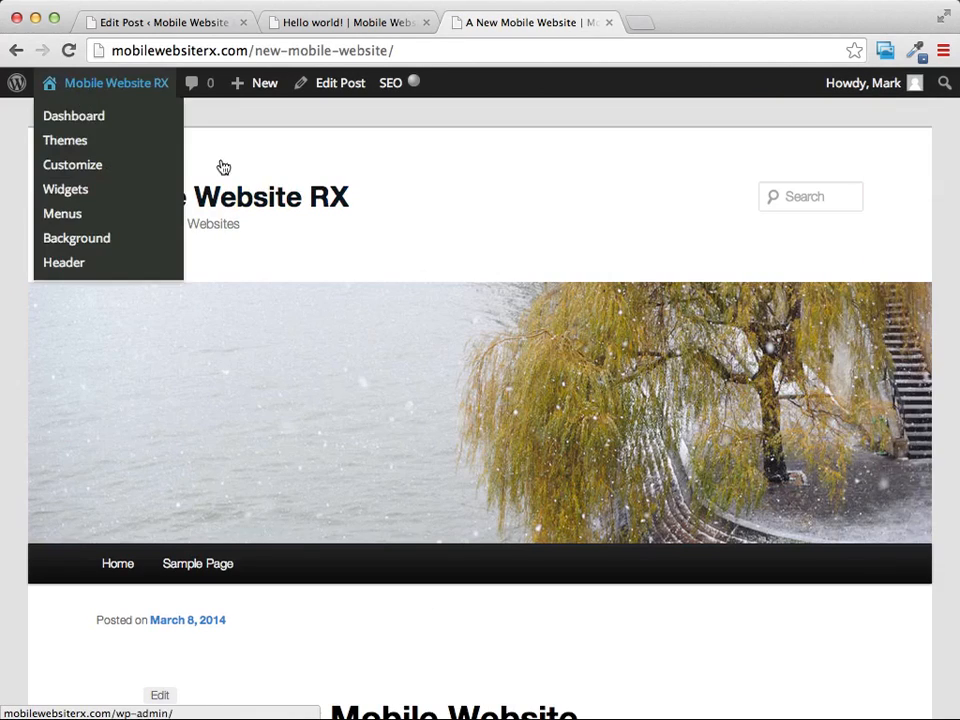
scroll(598, 210, "down", 5)
scroll(598, 210, "up", 1)
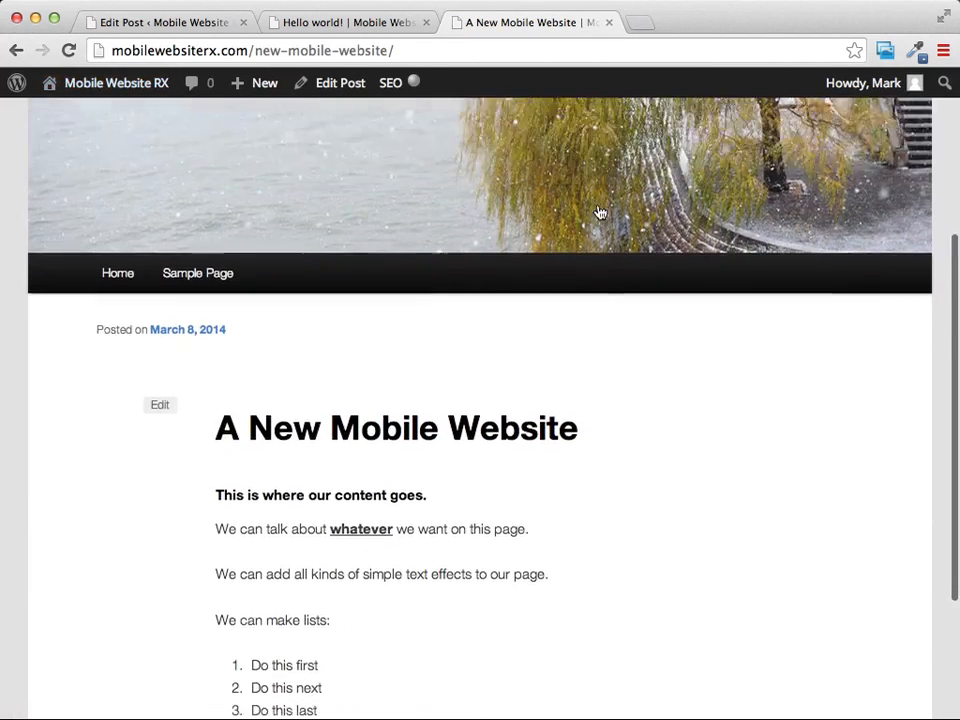
scroll(598, 212, "up", 4)
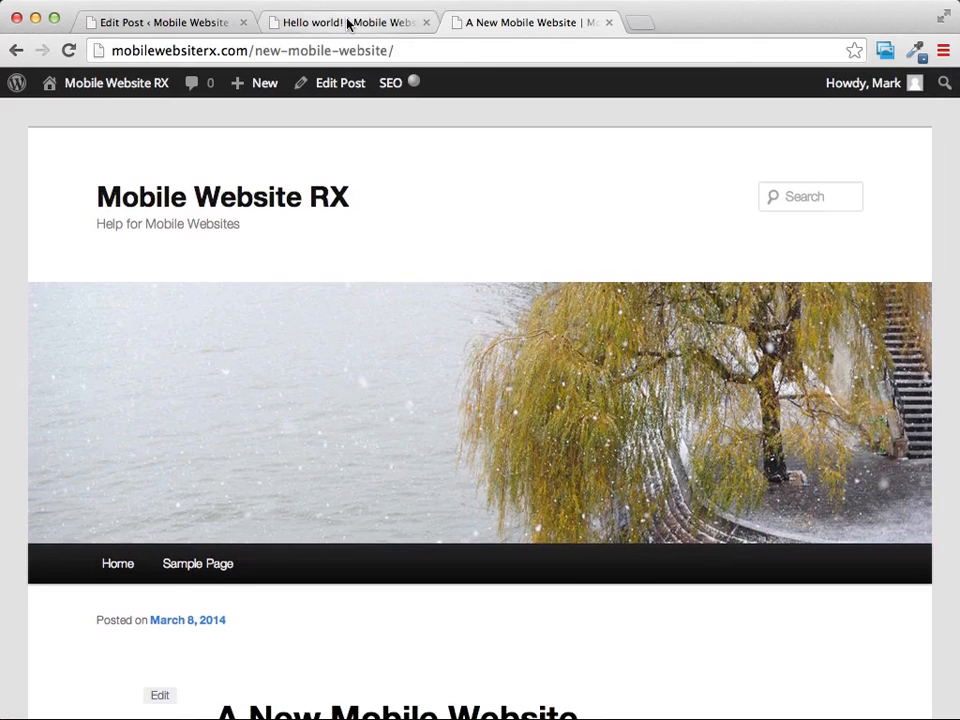
Return to the WordPress admin and start another new post titled "Our 2nd Post"
left_click(349, 24)
left_click(187, 26)
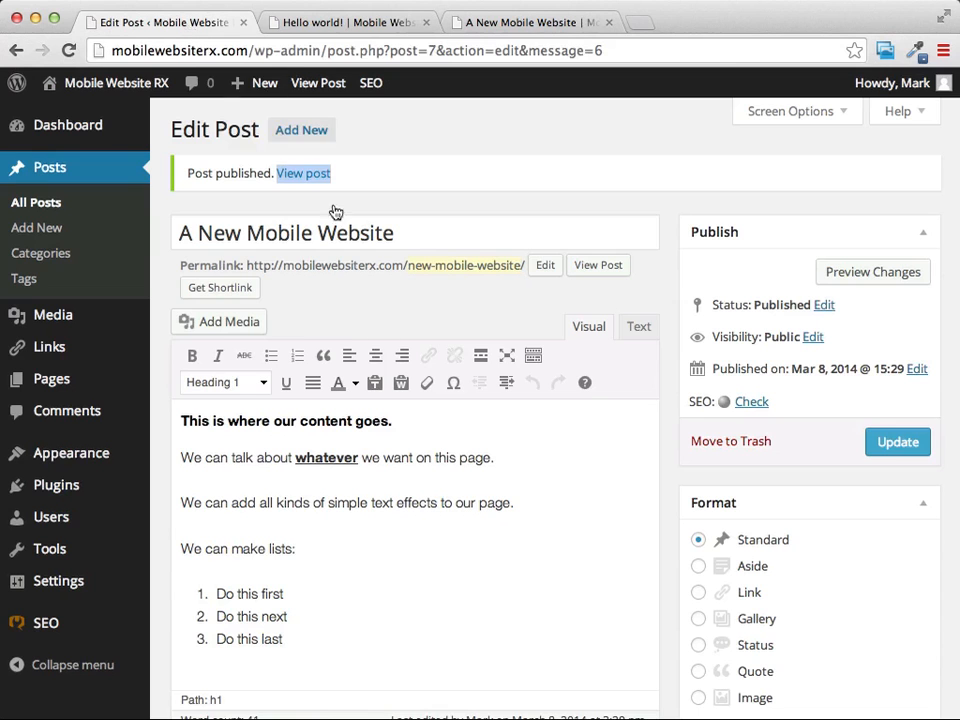
left_click(309, 133)
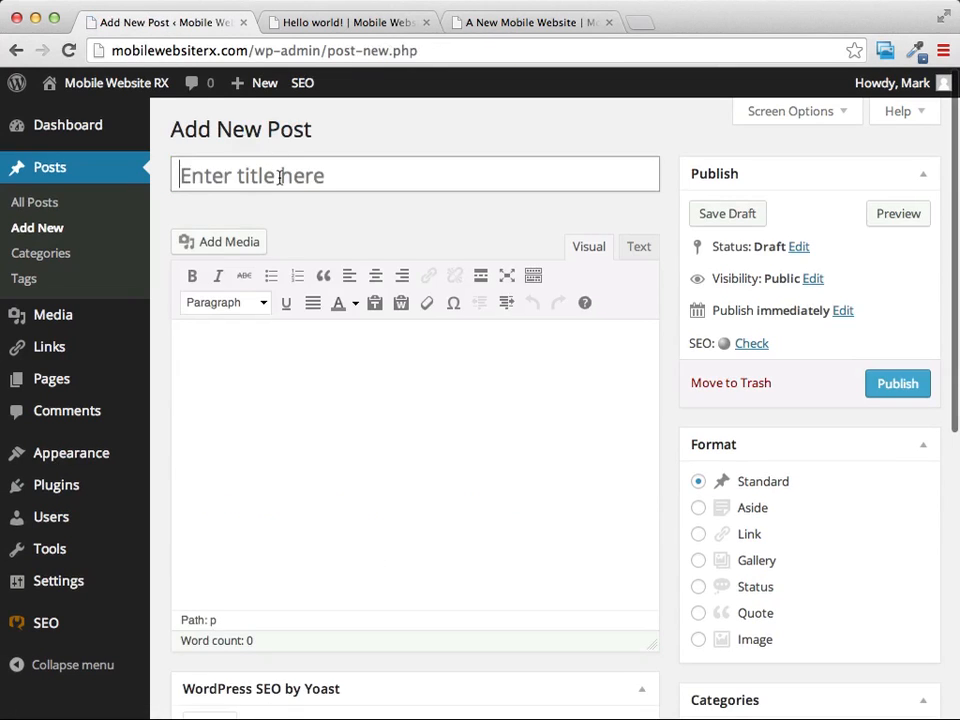
left_click(279, 176)
type("Ou")
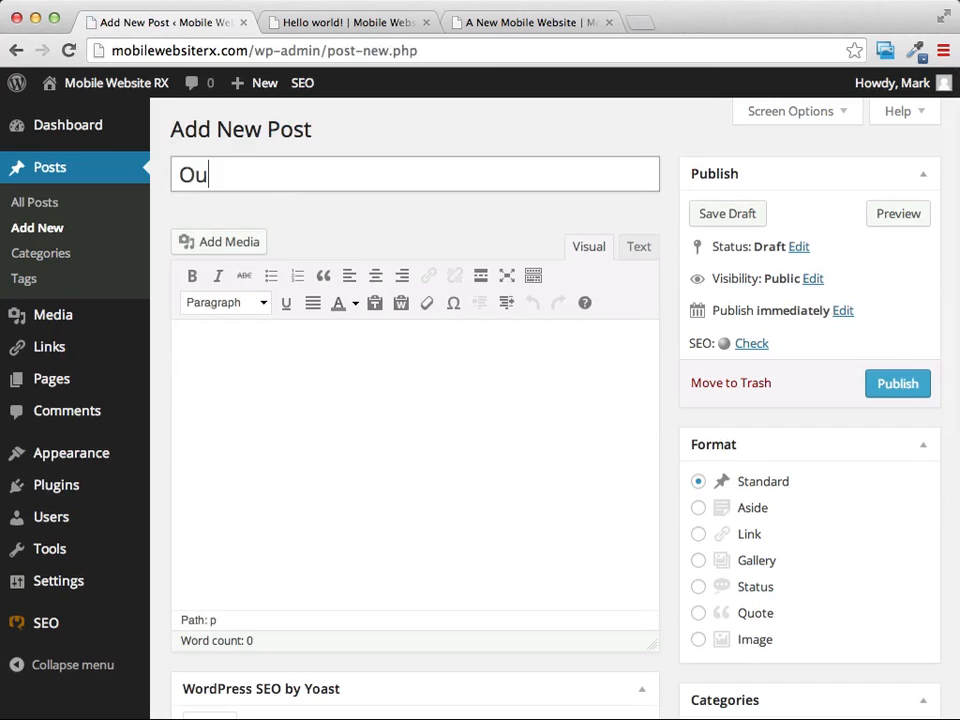
type("r 2nd Post")
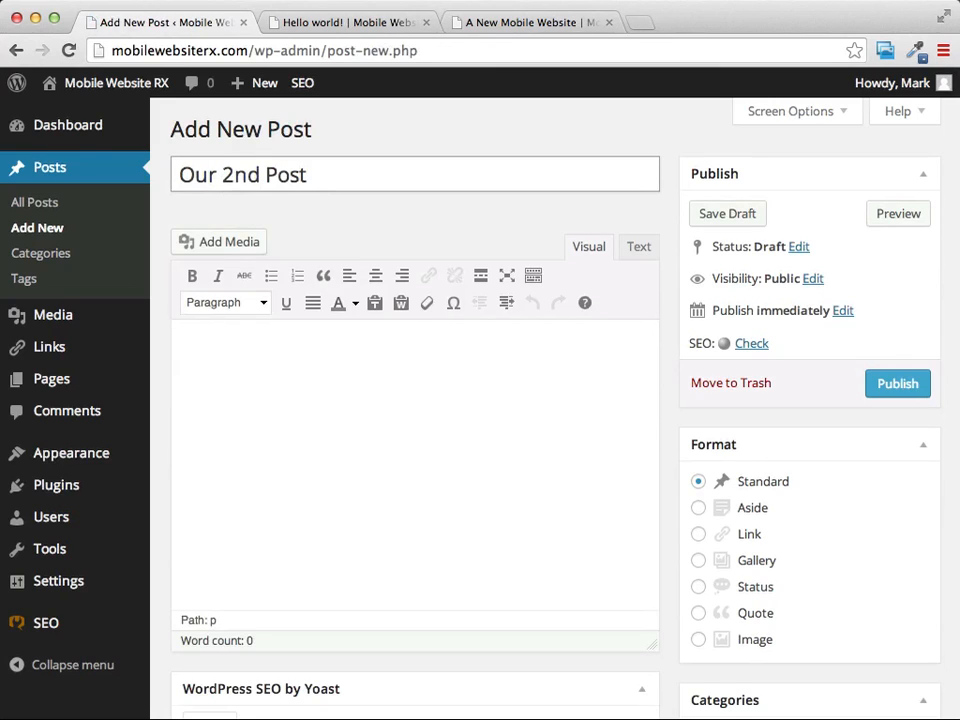
Enter "Will have more content" as the post's body text and publish the post
left_click(311, 381)
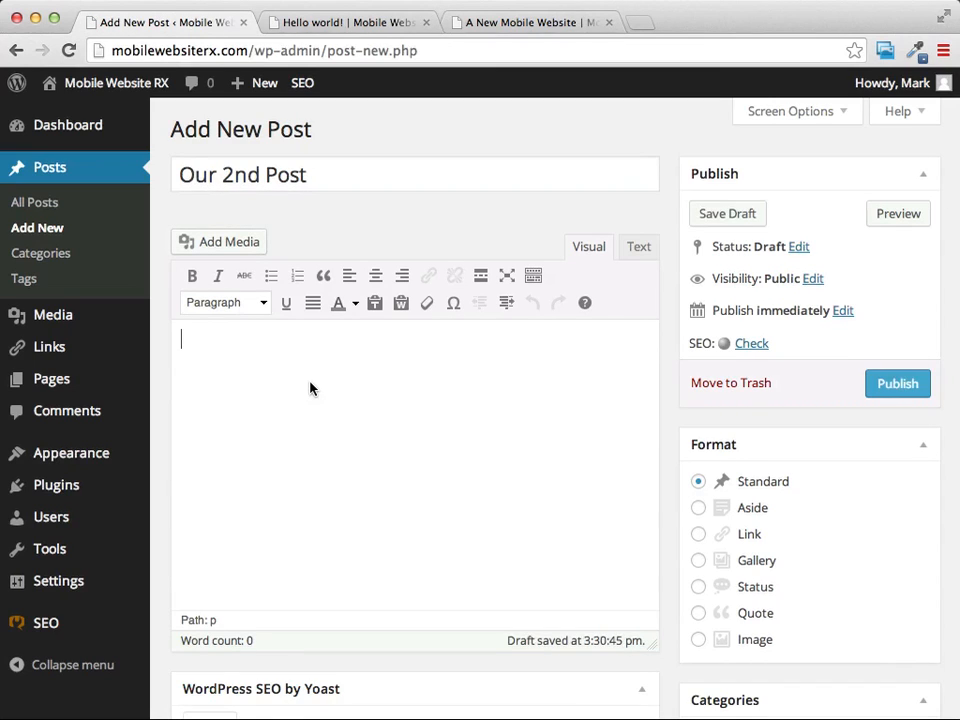
type("Will have ")
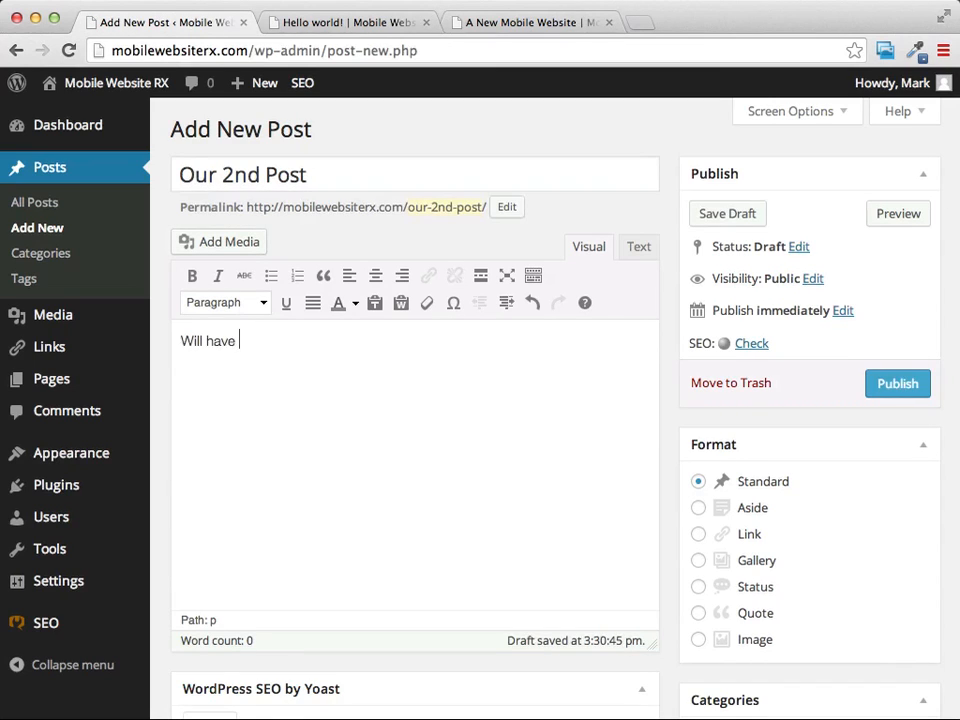
type("more content")
left_click(901, 392)
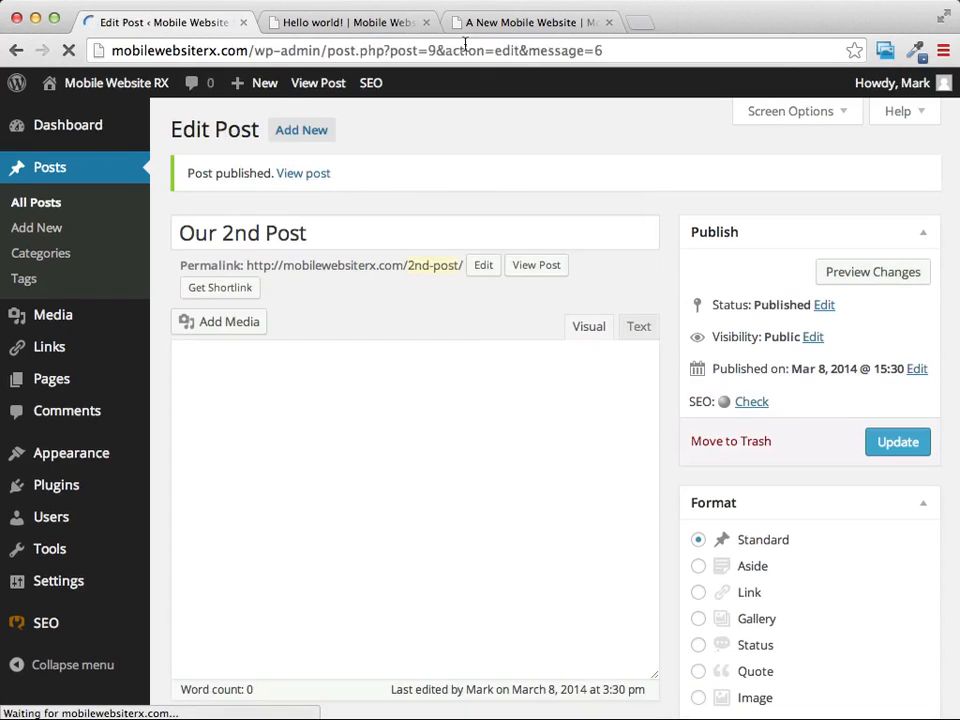
Load the site's home page and check how the two posts are listed
left_click(535, 24)
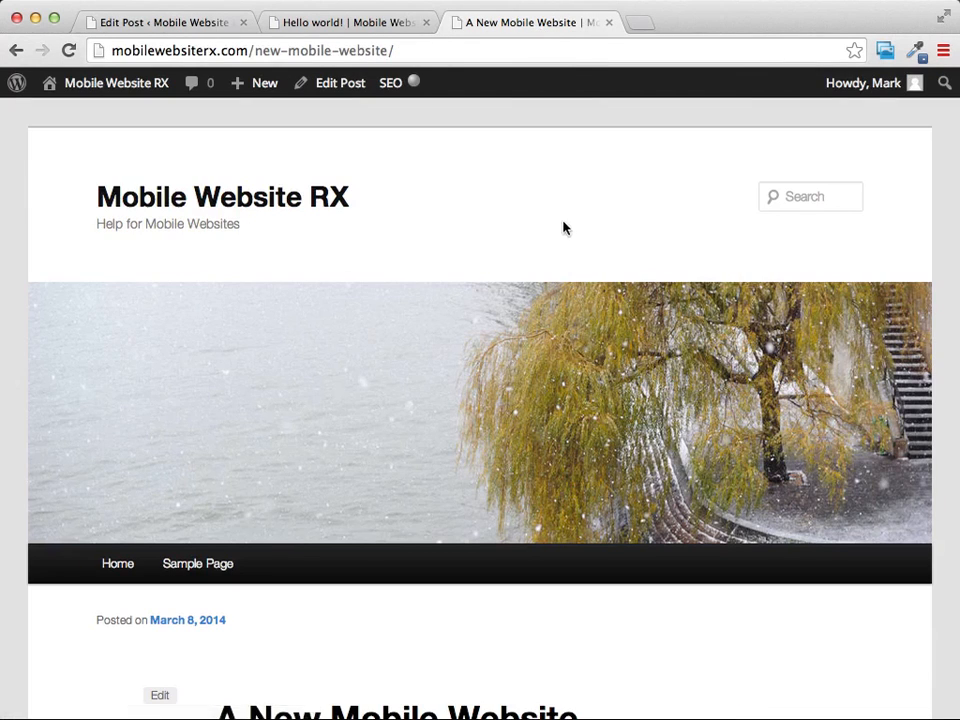
left_click(268, 197)
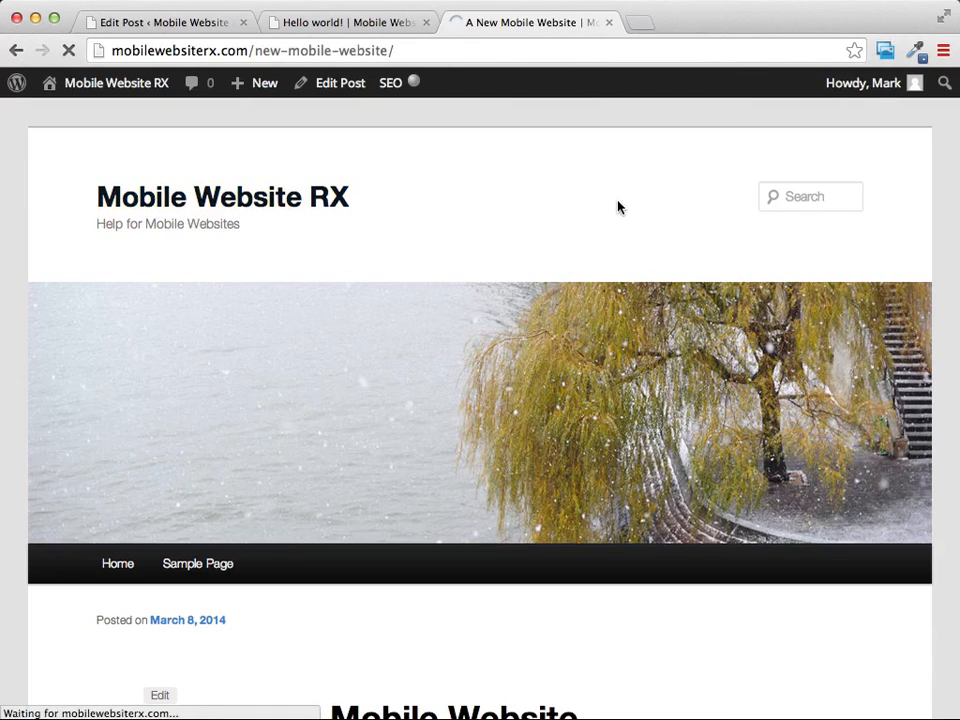
scroll(602, 212, "down", 4)
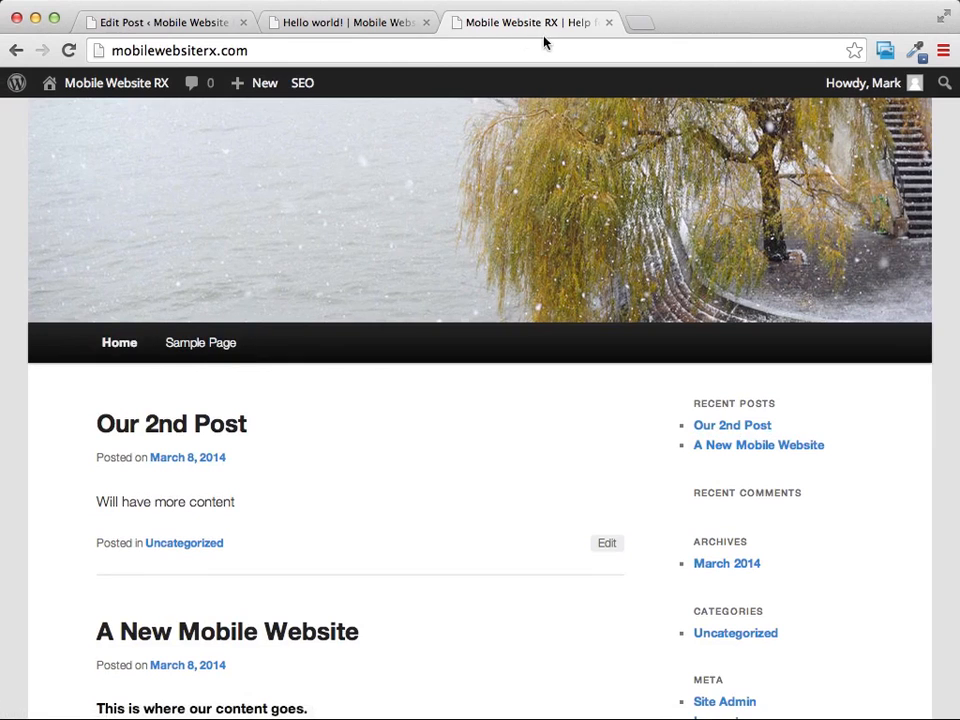
Return to the WordPress admin, list all pages and move the default "Sample Page" to the trash
left_click(372, 24)
left_click(158, 25)
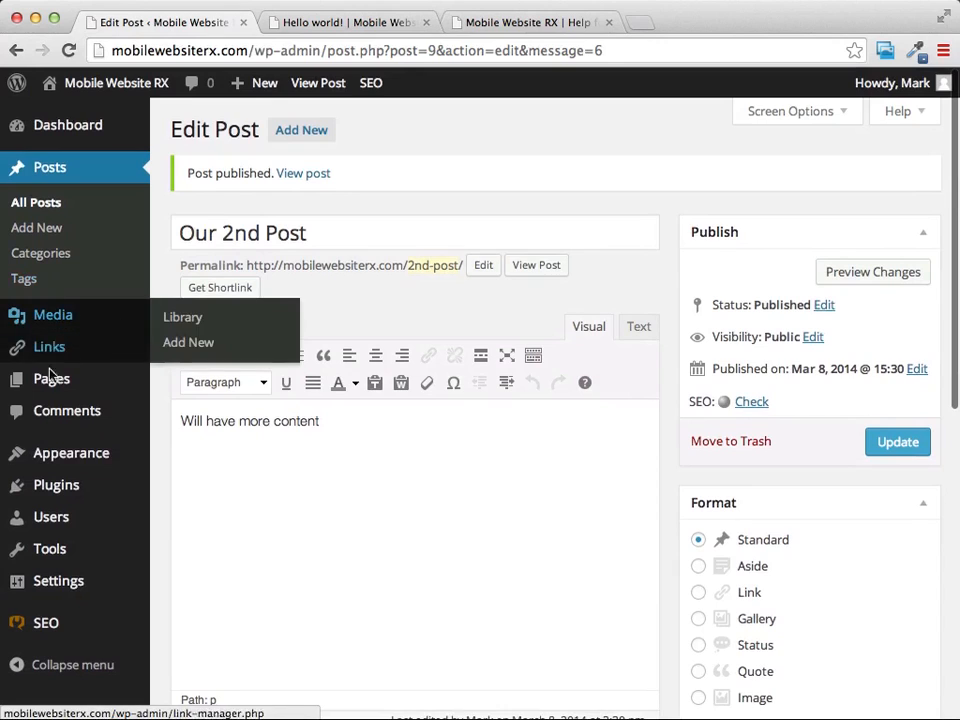
mouse_move(56, 388)
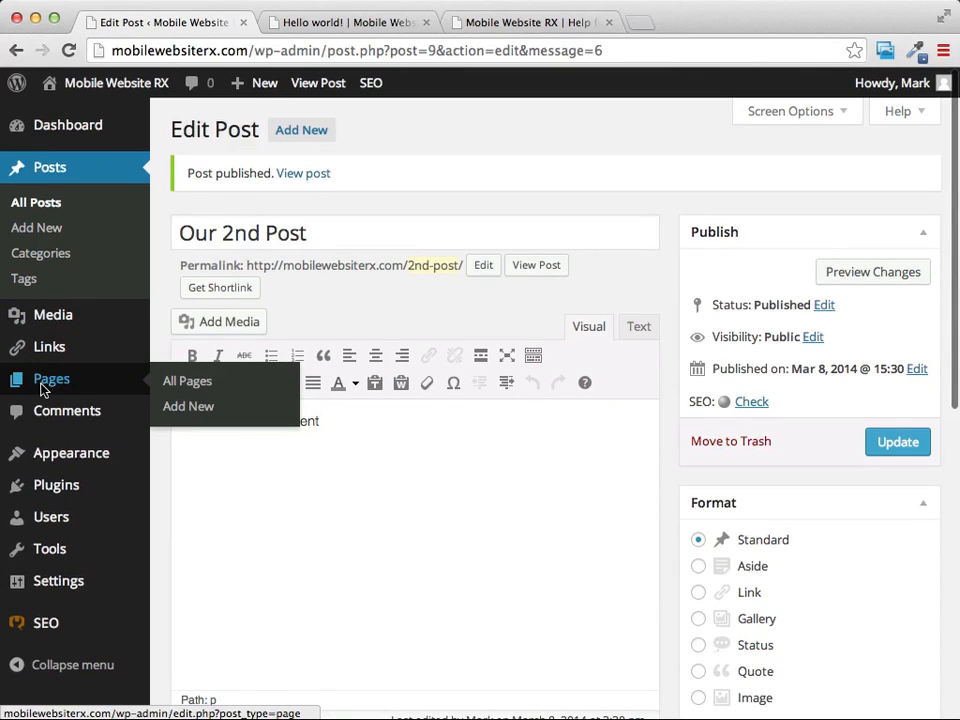
left_click(57, 388)
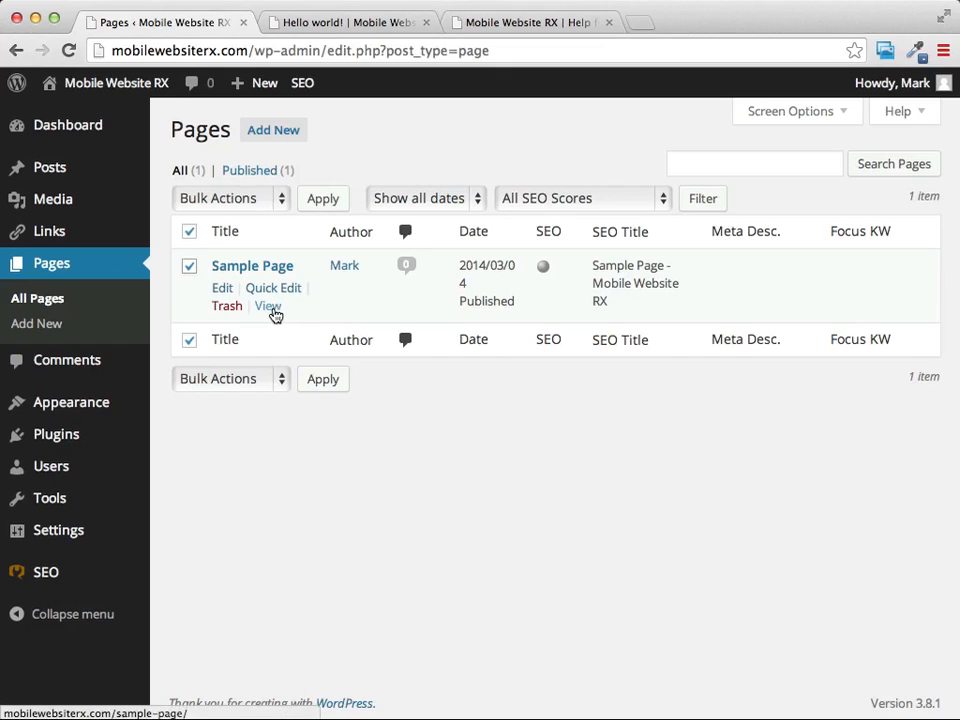
left_click(227, 308)
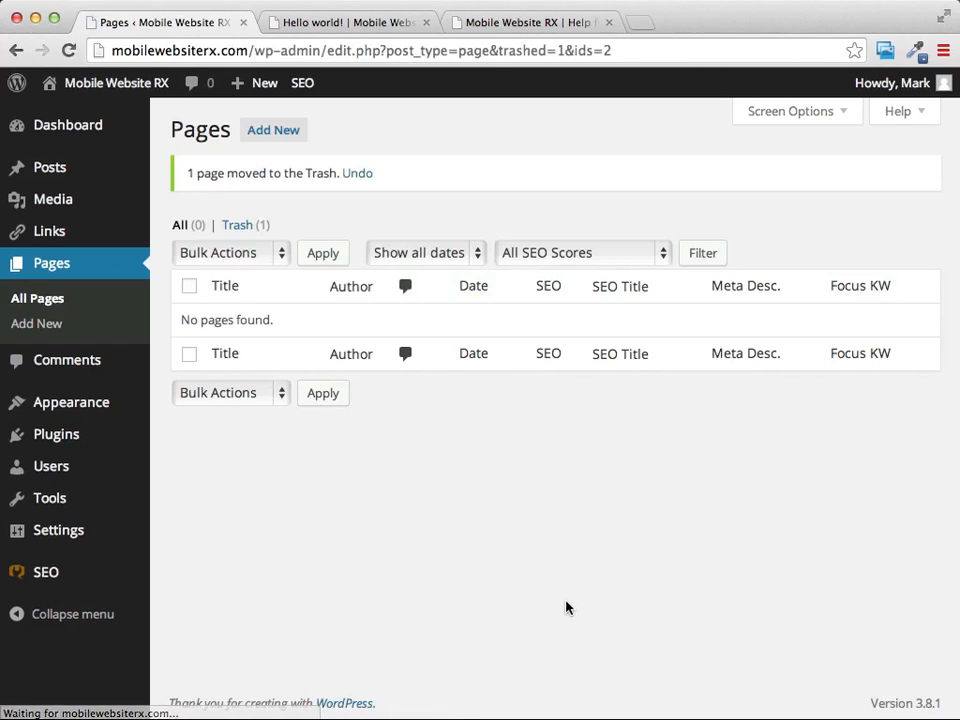
Load the live site's home page from the "Hello world!" post and check its navigation menu and posts
left_click(361, 24)
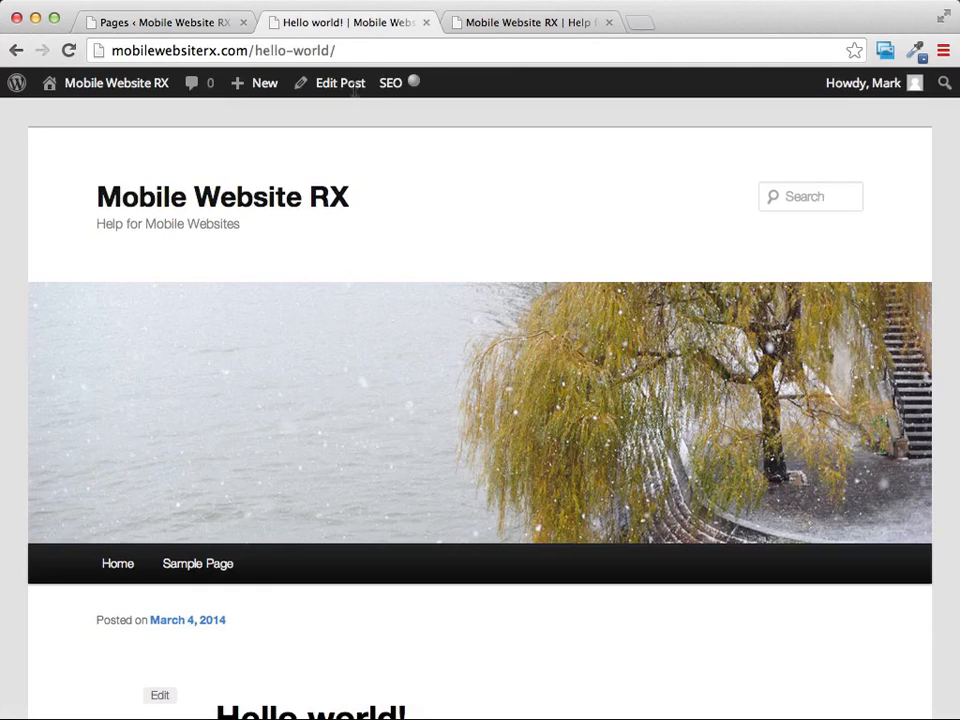
left_click(162, 206)
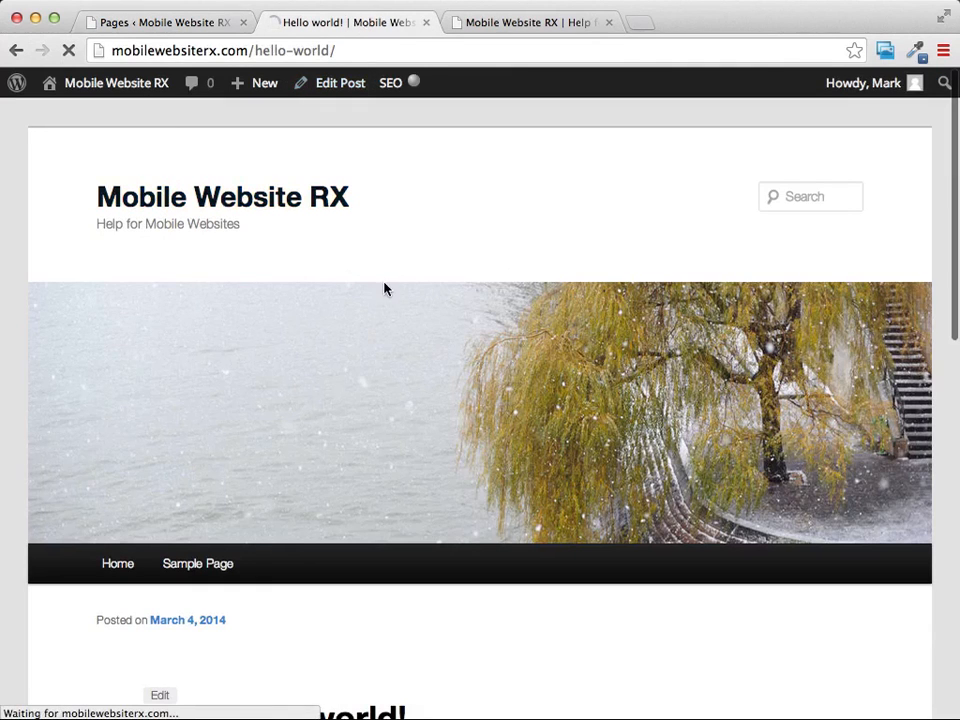
scroll(388, 279, "down", 4)
scroll(191, 390, "down", 5)
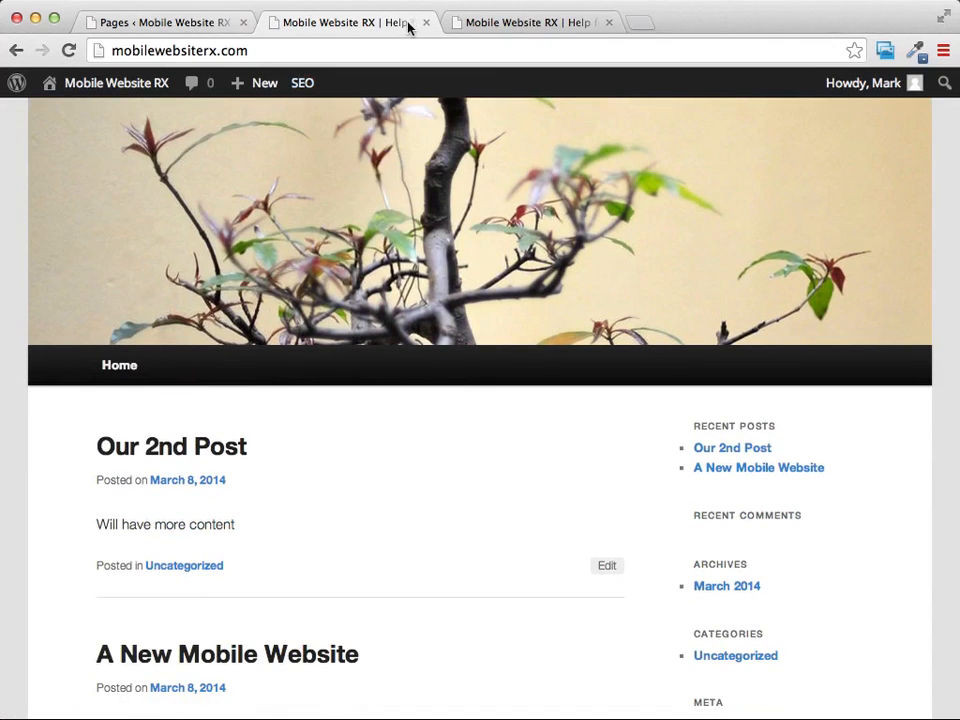
Return to the WordPress admin and add a page titled "About Me" with a short introduction about helping small business owners with mobile websites
left_click(200, 26)
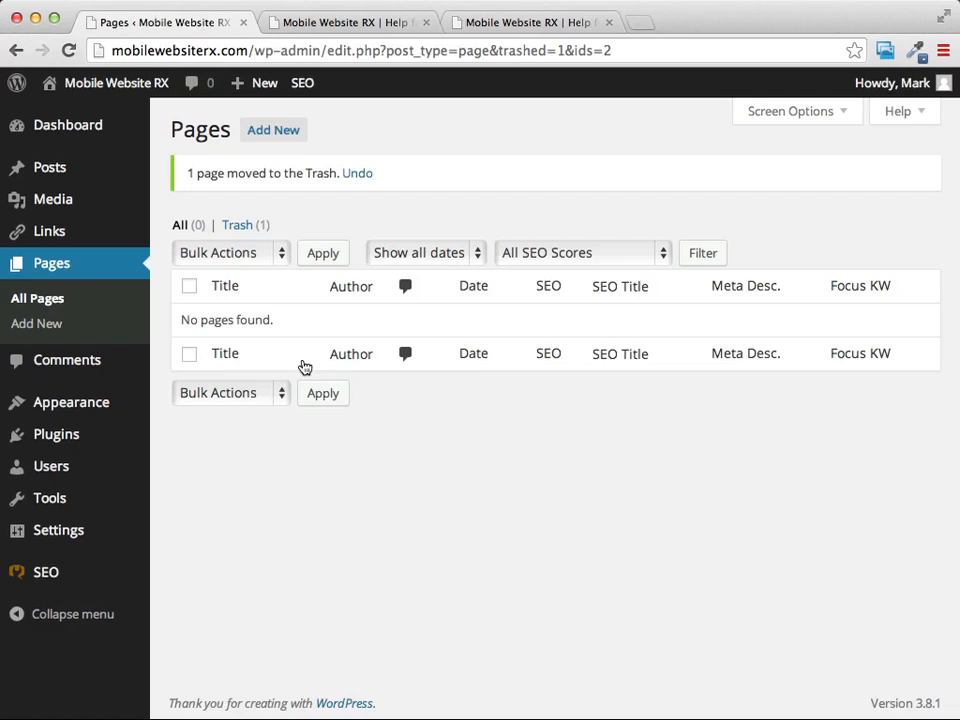
left_click(265, 136)
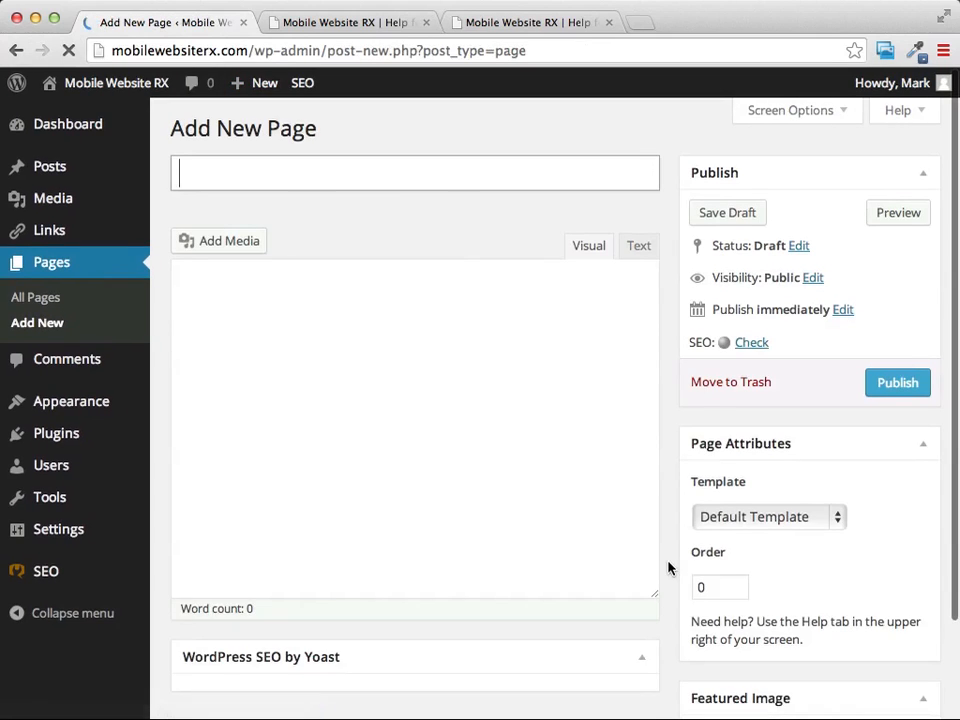
left_click(309, 180)
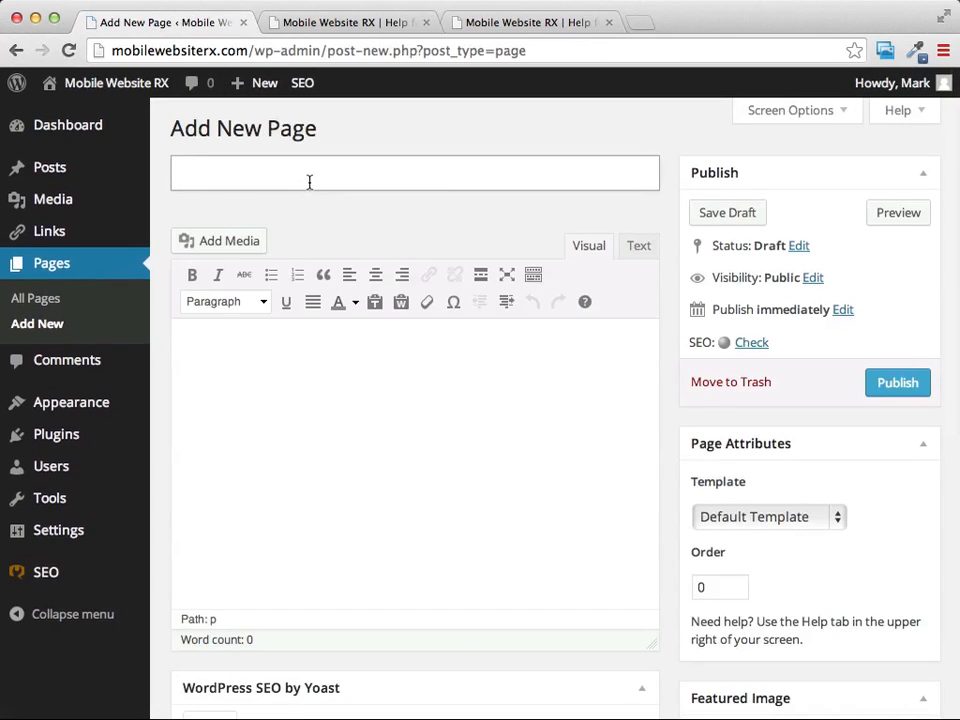
type("About Me")
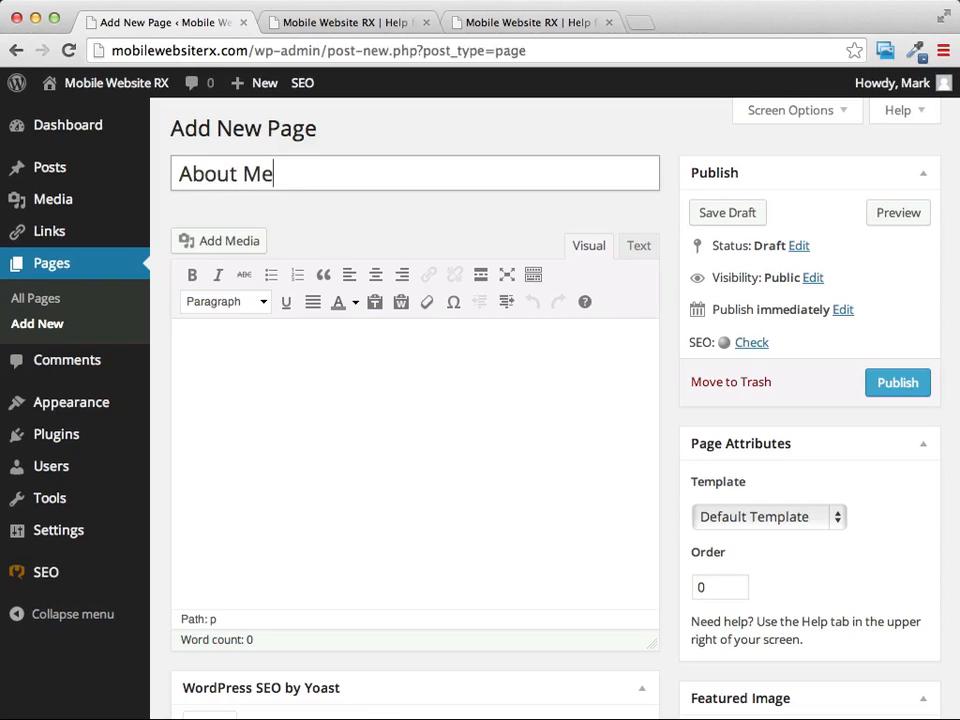
left_click(290, 372)
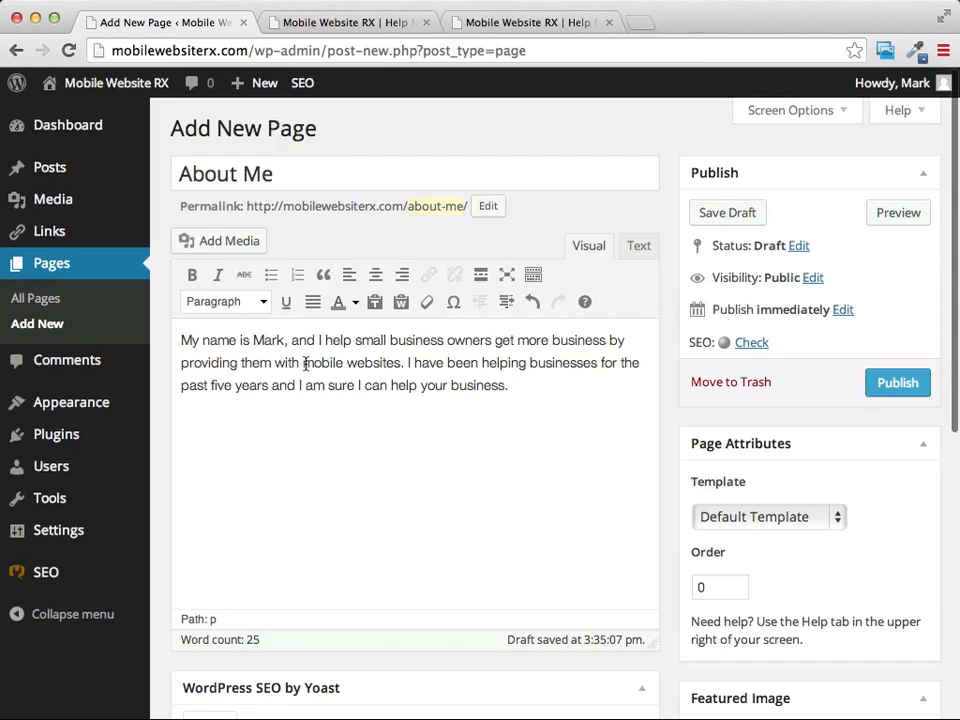
Make "mobile websites" in the page text italic and bold, and publish the "About Me" page
left_click_drag(303, 364, 402, 364)
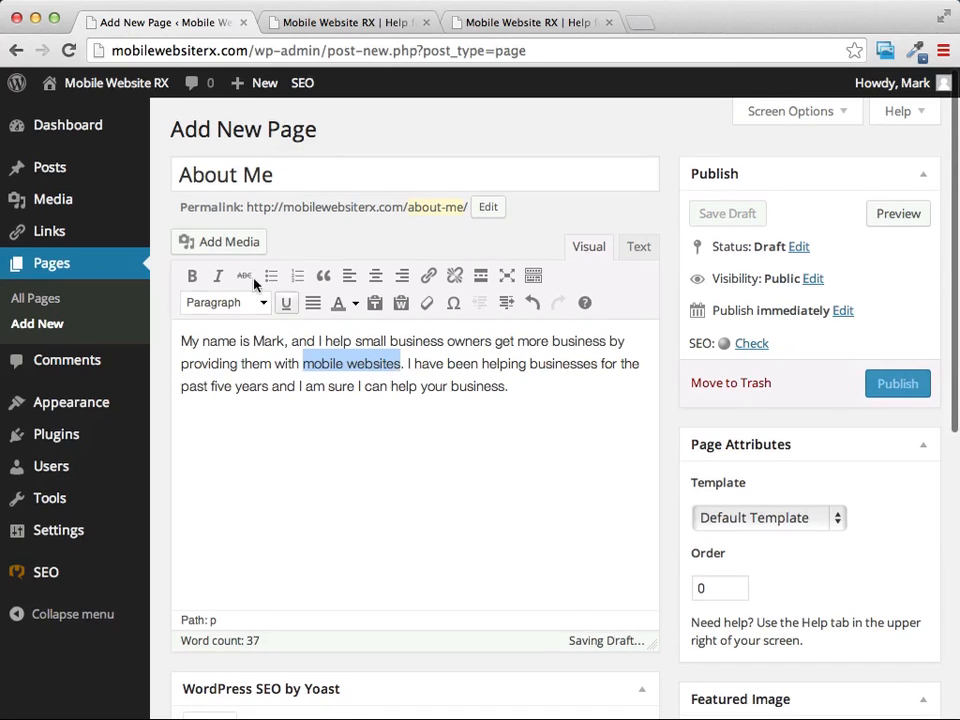
left_click(219, 277)
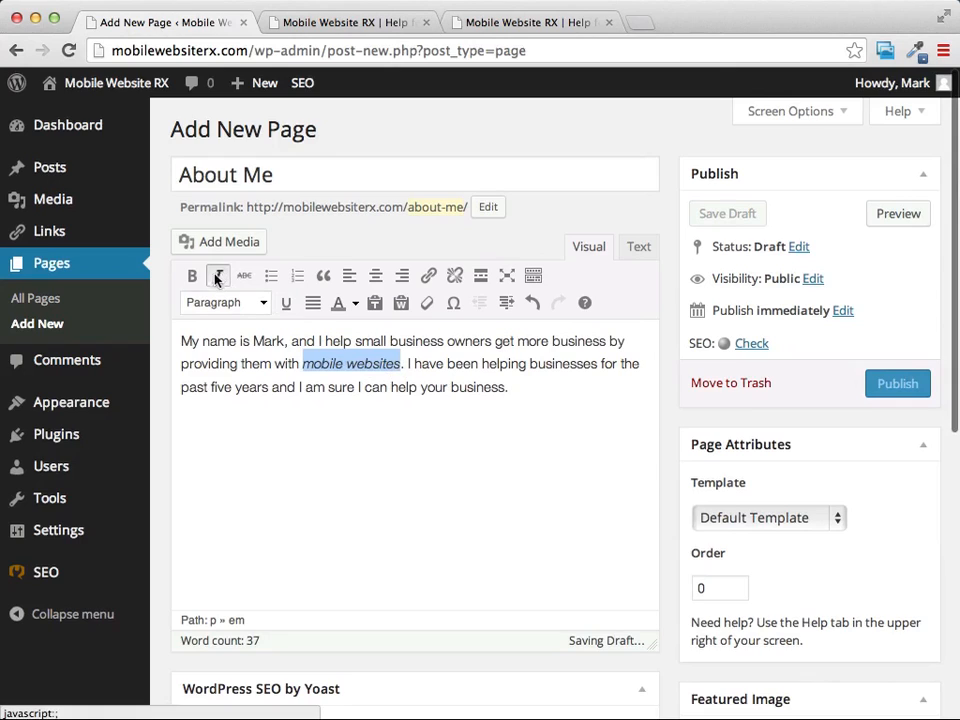
left_click(193, 276)
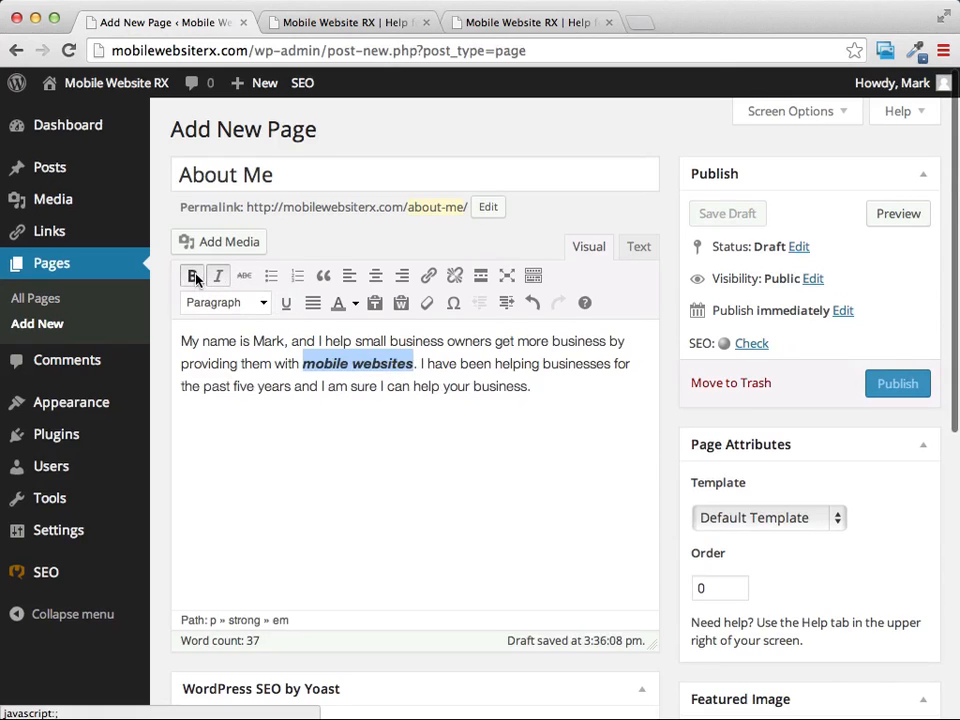
left_click(546, 397)
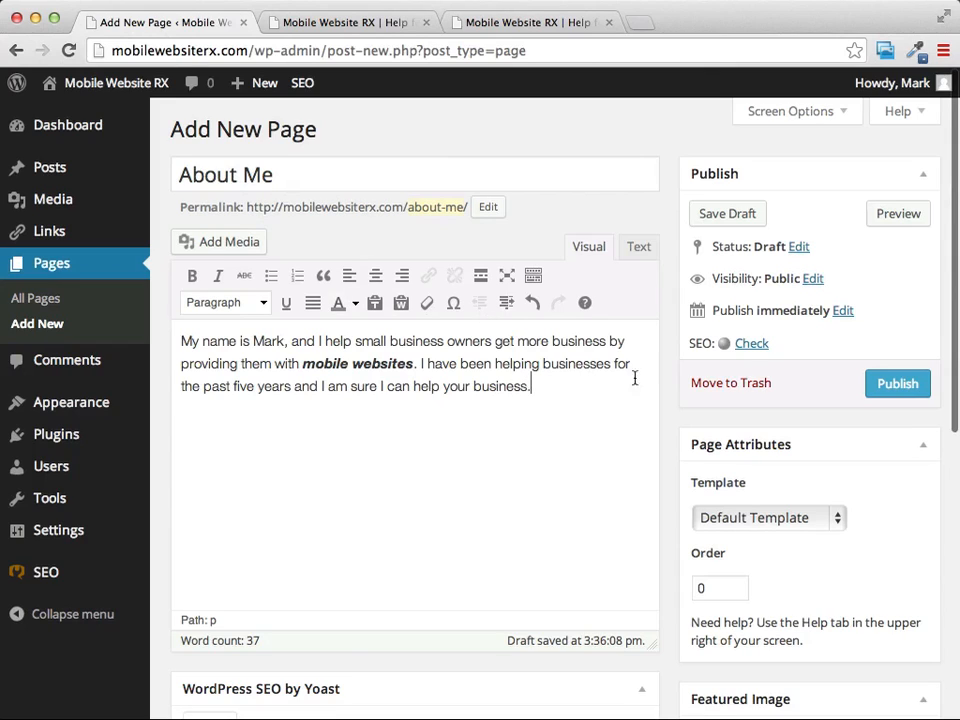
left_click(888, 387)
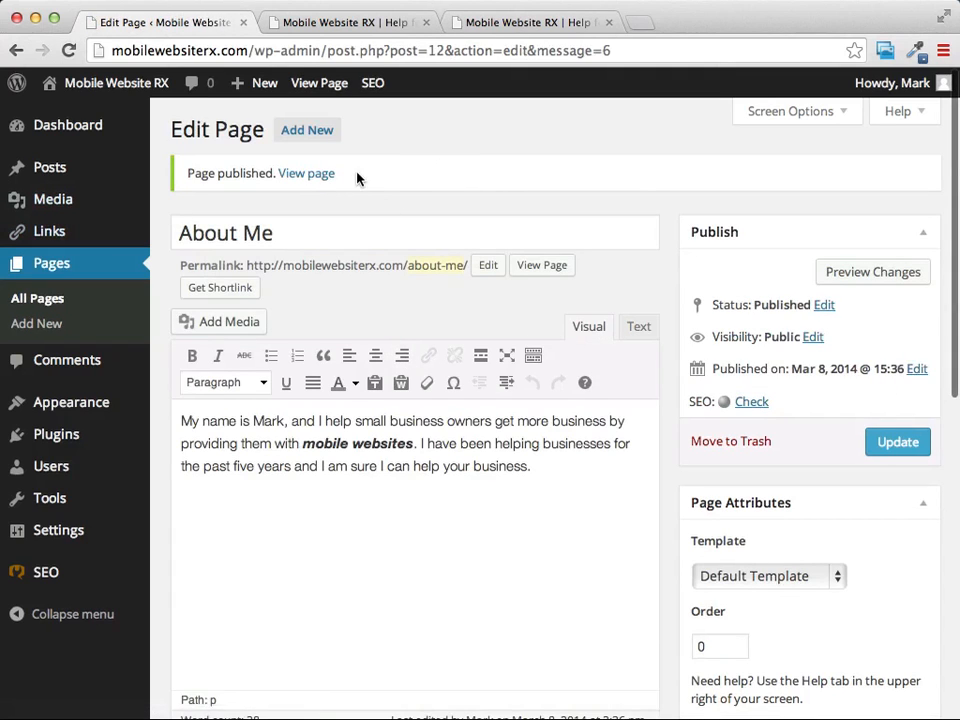
Reload the live site's home page, open "About Me" from its navigation menu and review the published page
left_click(548, 25)
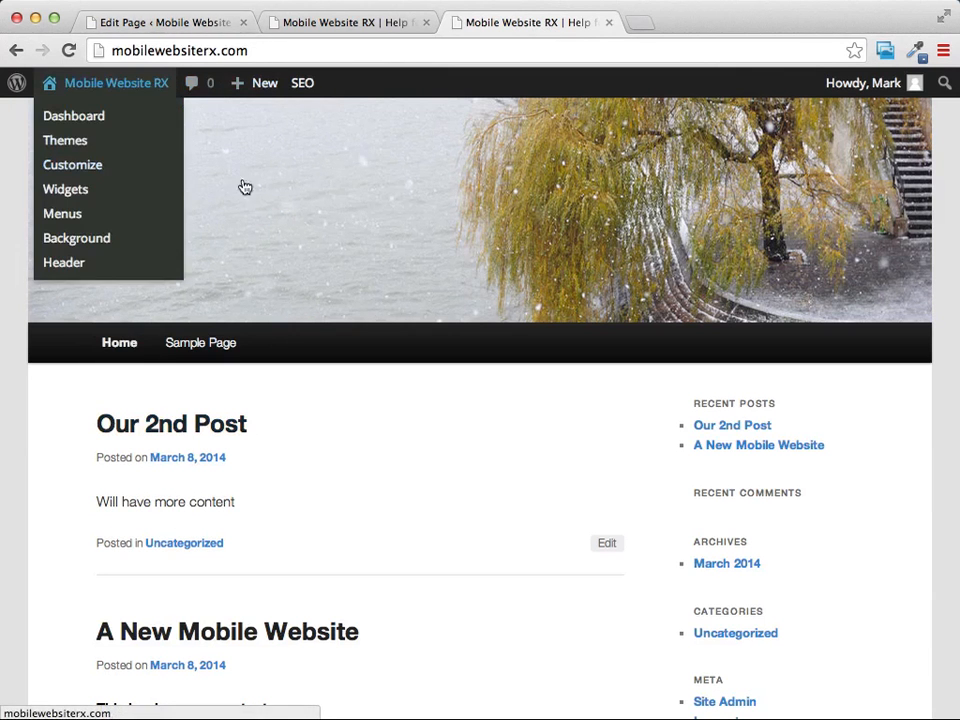
left_click(343, 187)
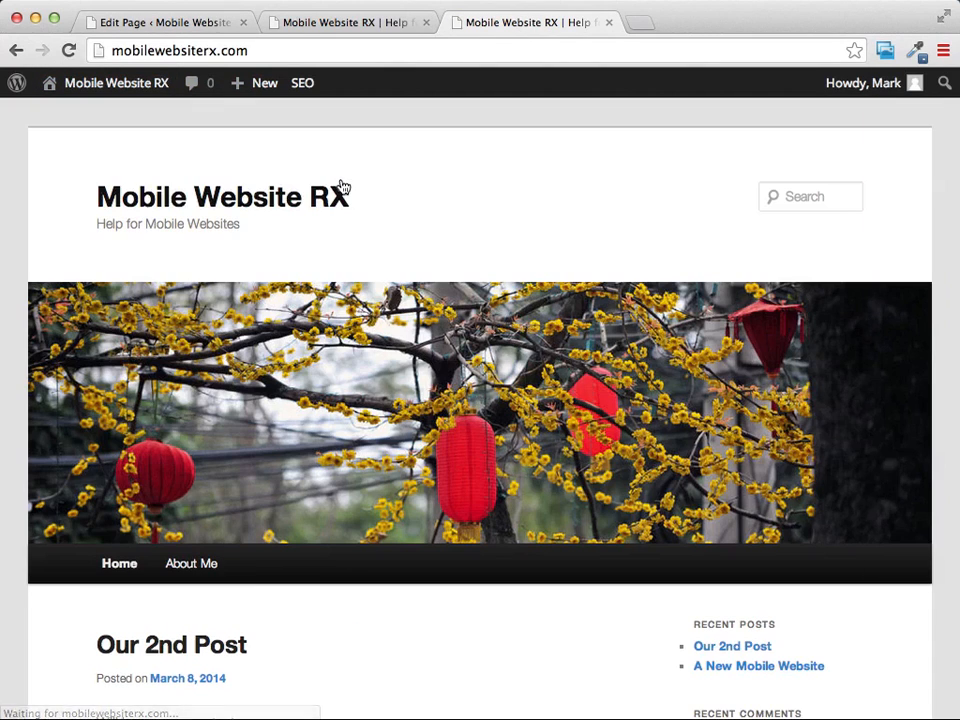
scroll(388, 154, "down", 4)
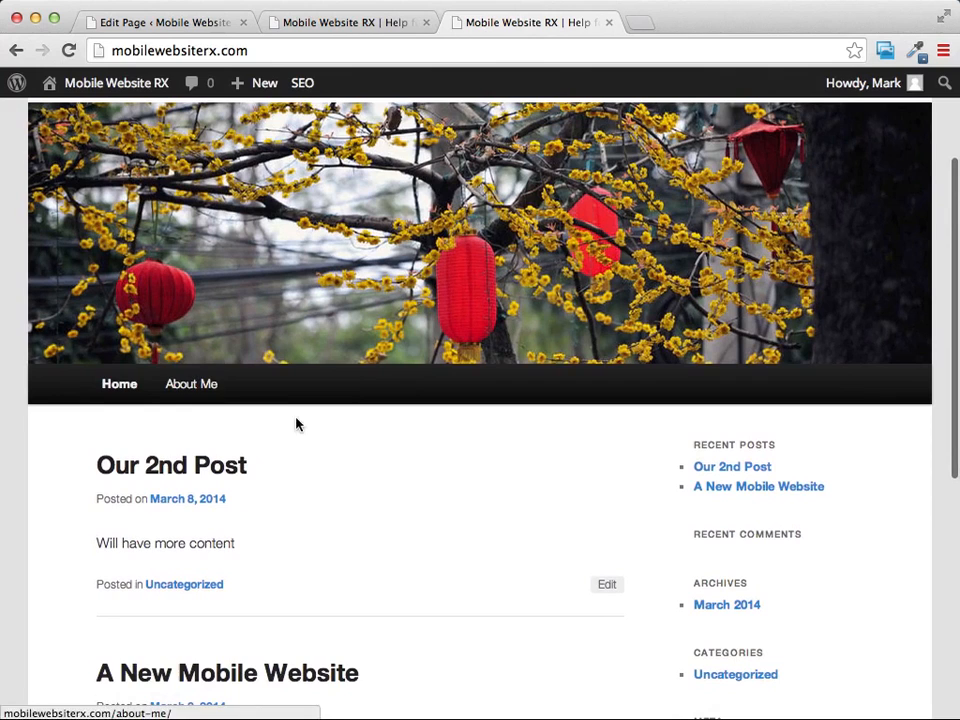
left_click(197, 392)
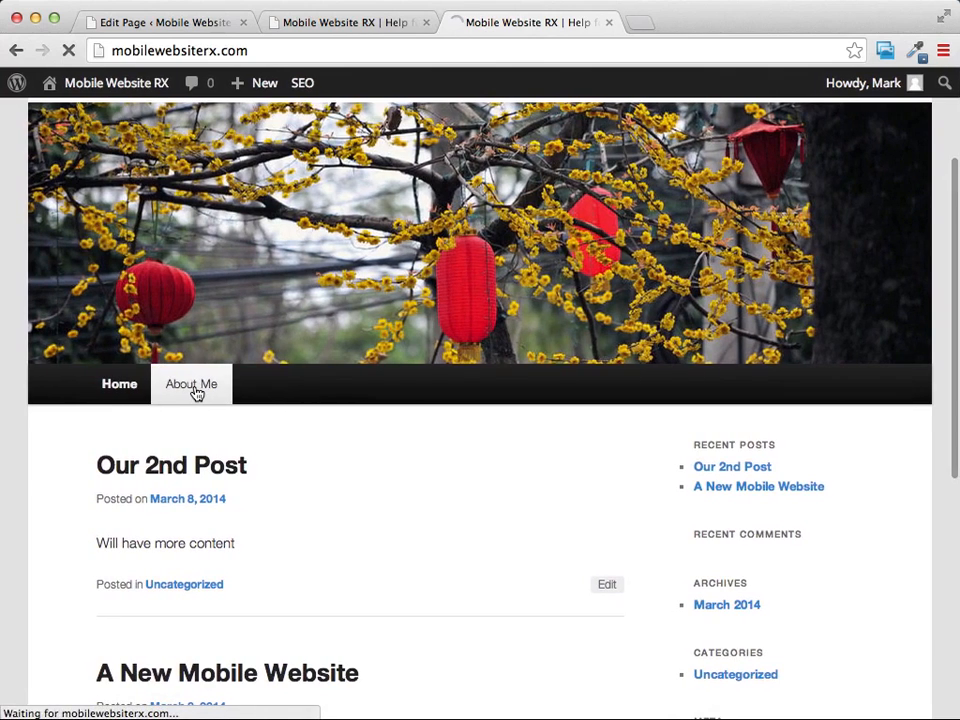
scroll(512, 182, "down", 5)
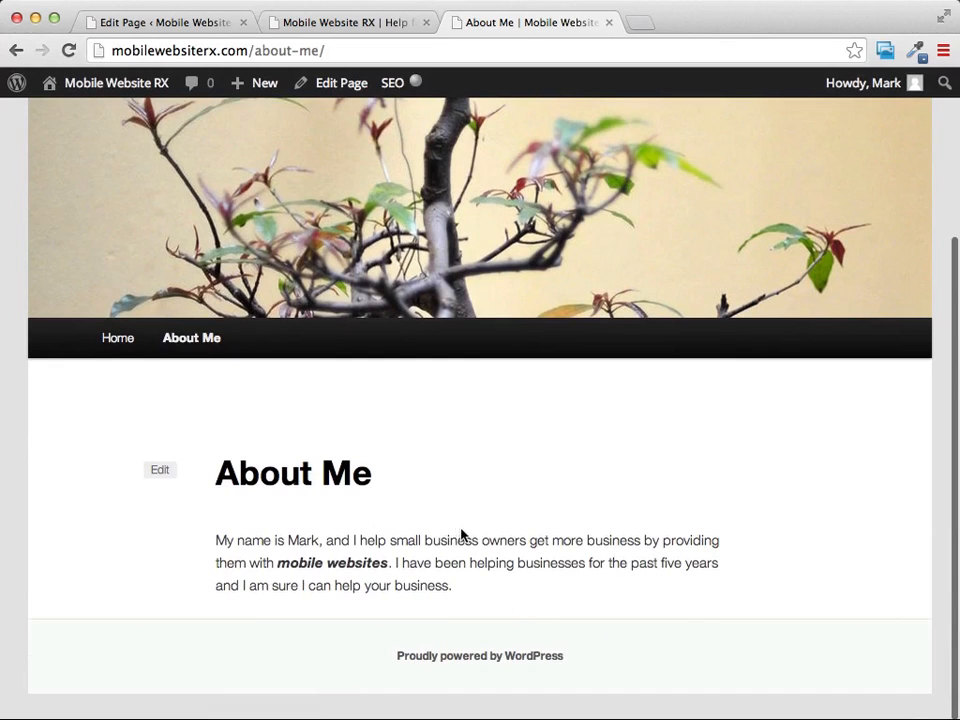
scroll(463, 536, "up", 5)
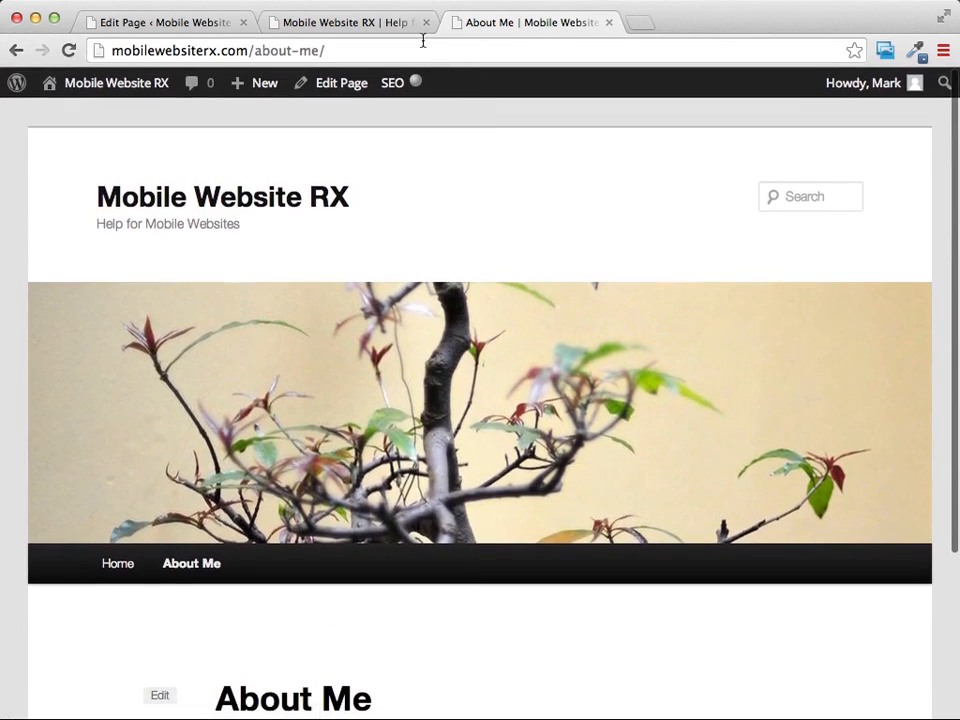
left_click(364, 24)
left_click(531, 24)
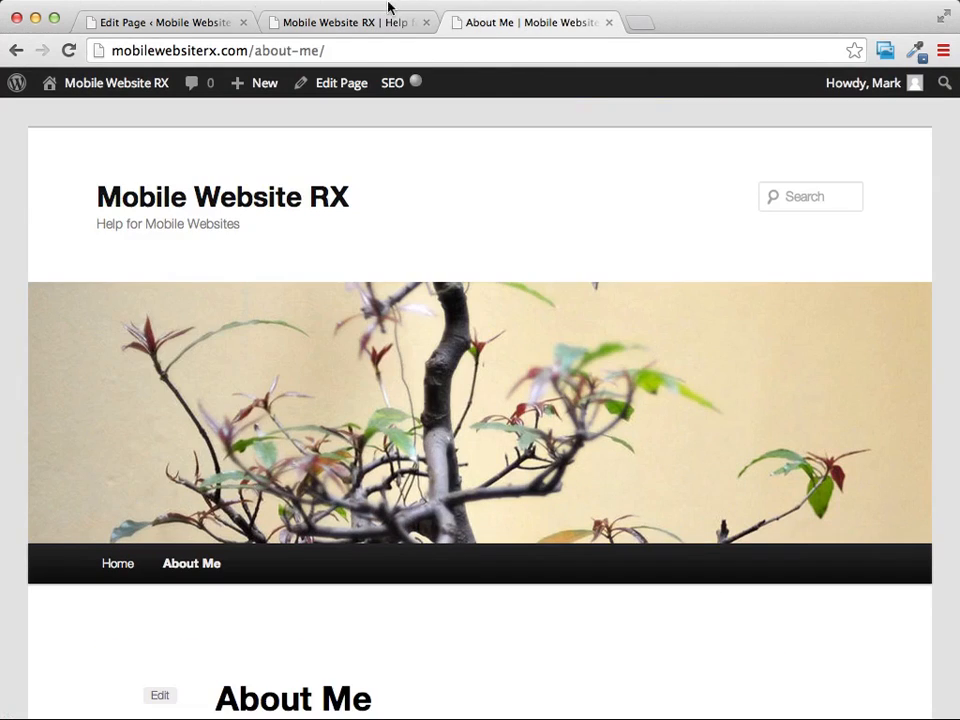
Return to the WordPress admin and review the list of all pages and the list of all posts
left_click(146, 22)
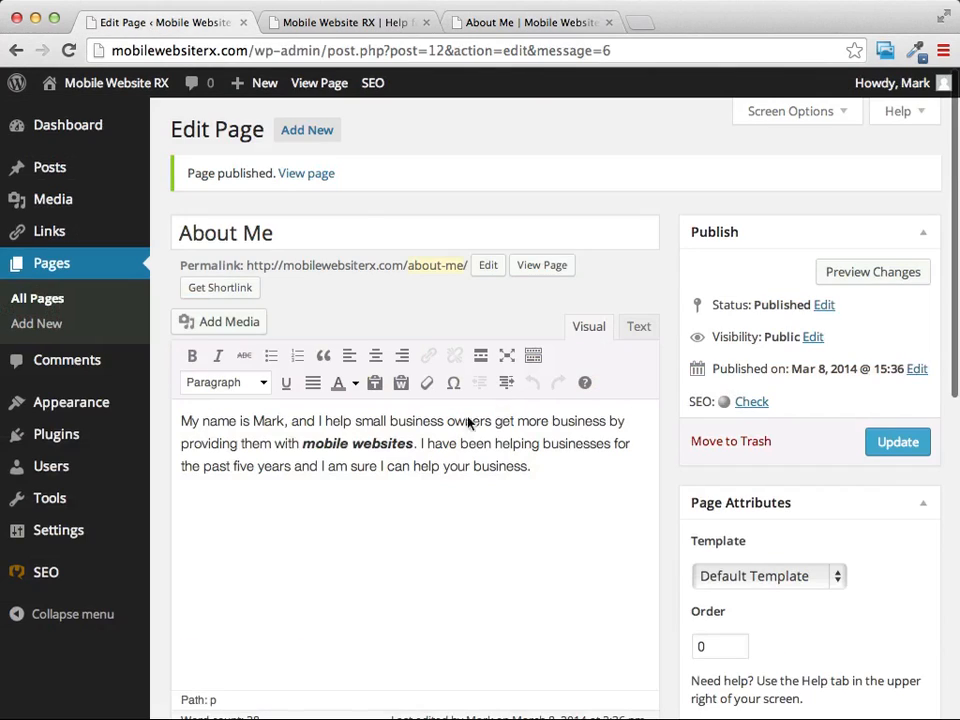
left_click(49, 267)
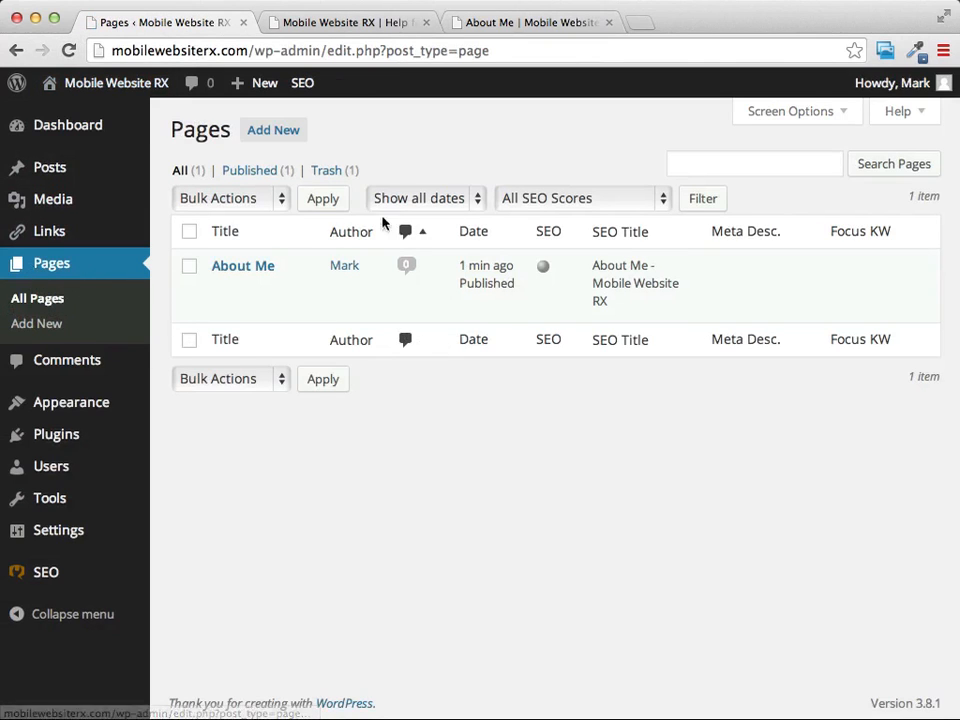
mouse_move(248, 270)
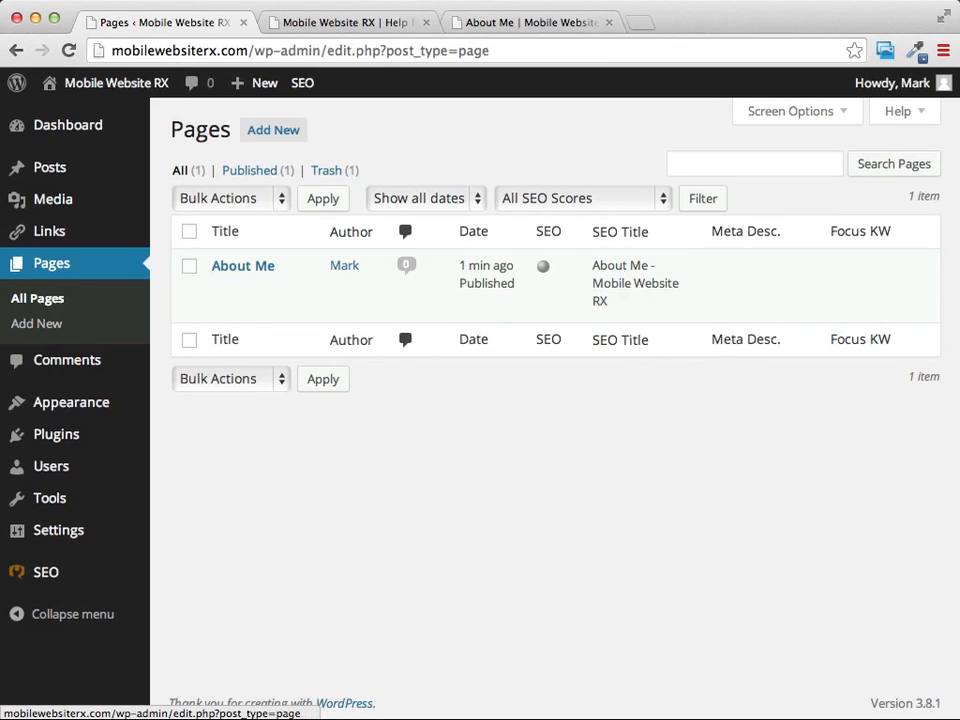
mouse_move(57, 176)
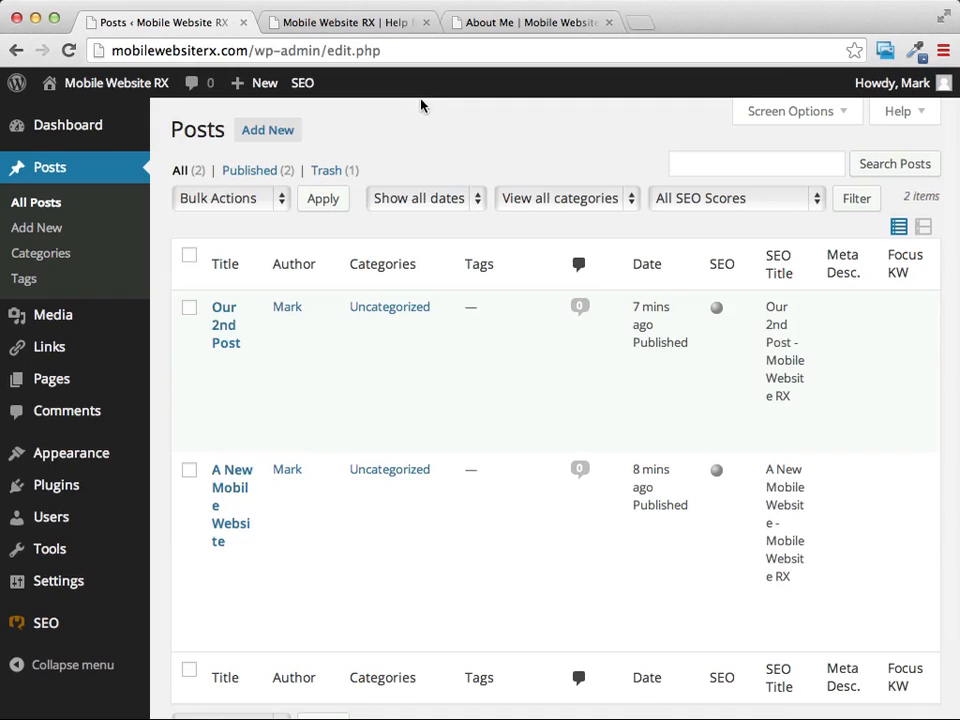
Compare the live home page's post listing and sidebar with the standalone "About Me" page
left_click(330, 27)
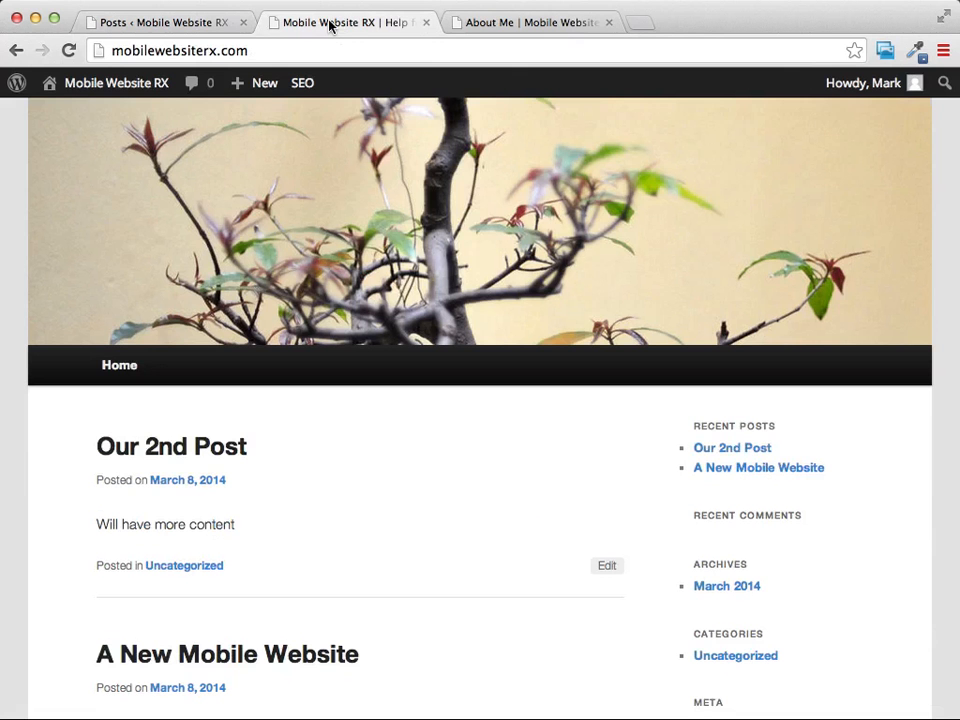
left_click(555, 22)
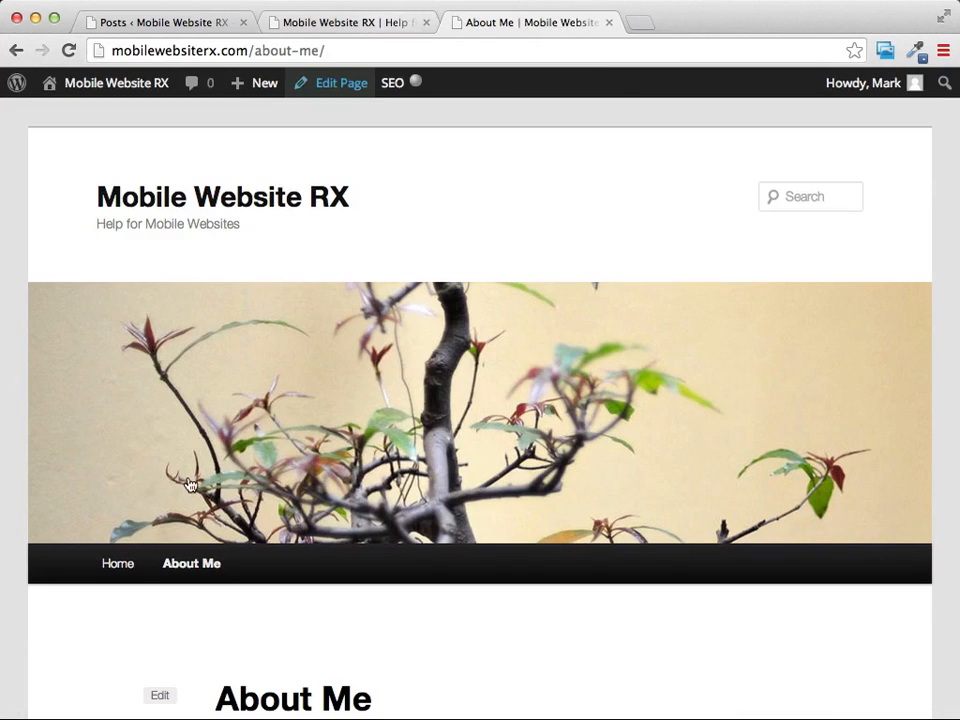
scroll(362, 219, "down", 2)
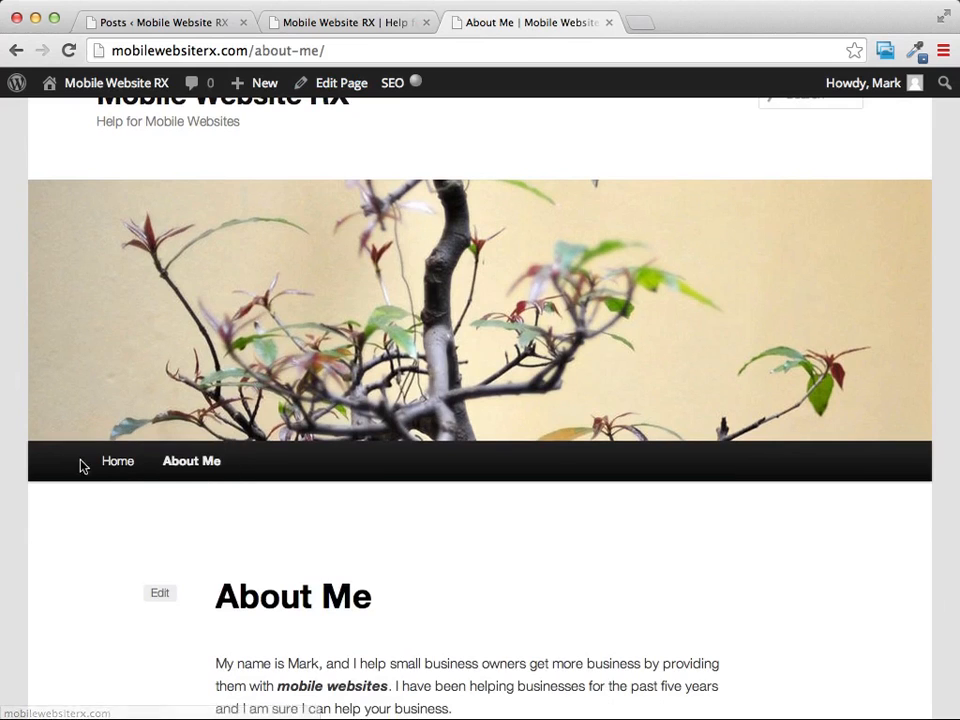
left_click(361, 22)
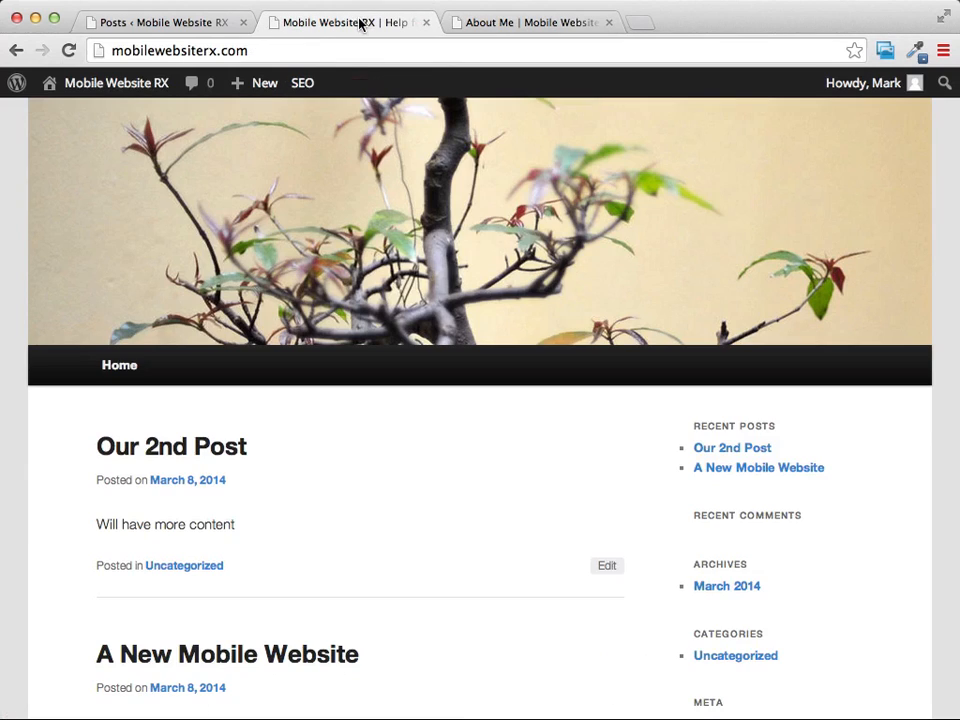
scroll(857, 426, "down", 3)
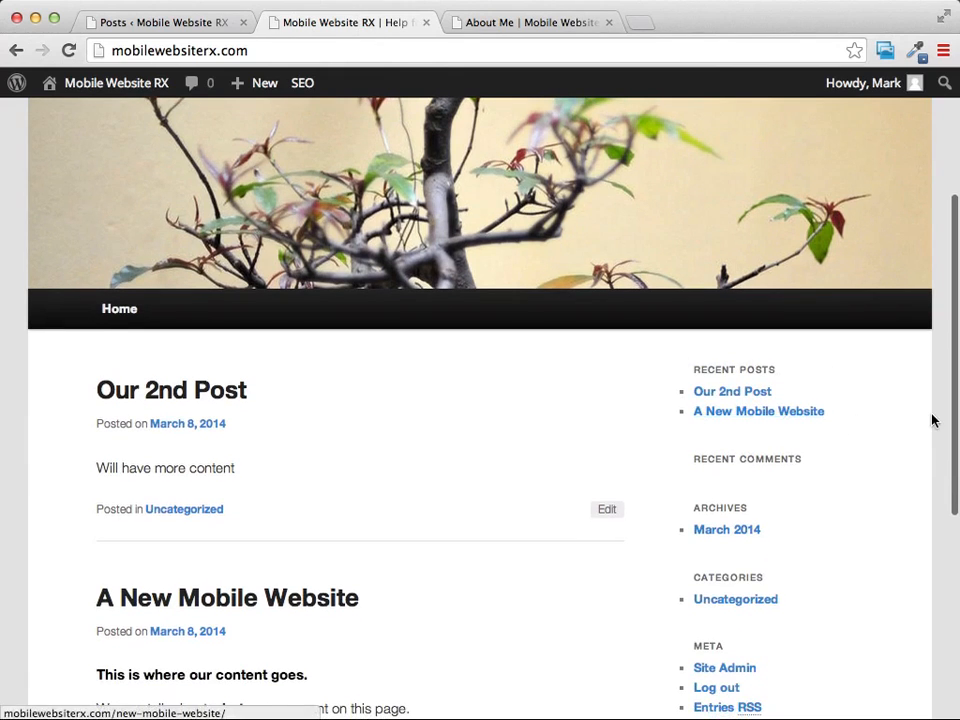
scroll(932, 418, "down", 3)
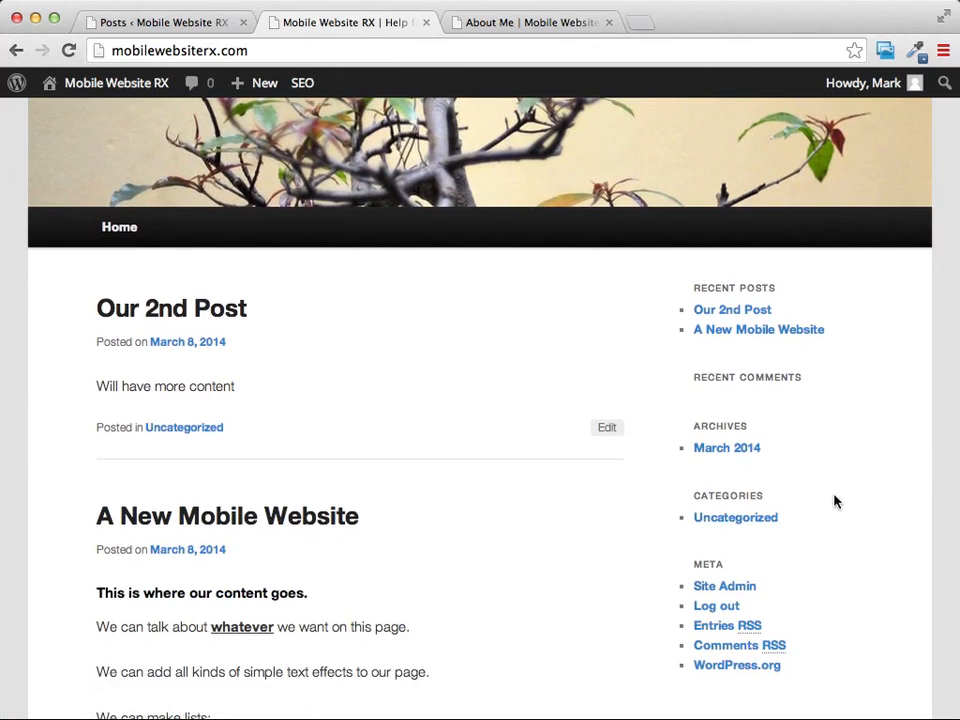
scroll(836, 500, "up", 4)
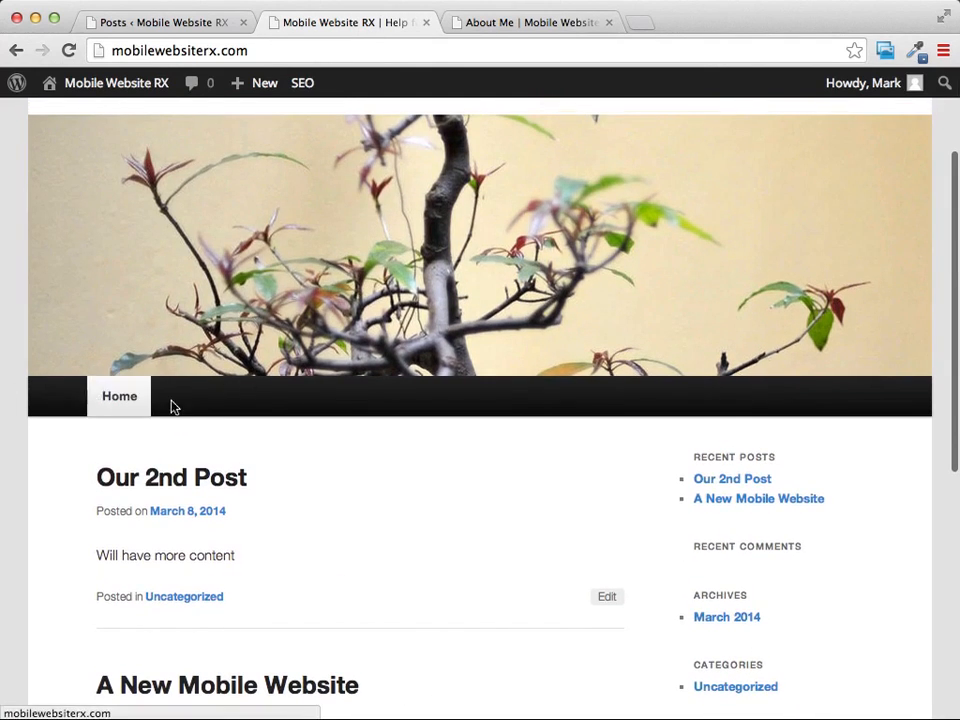